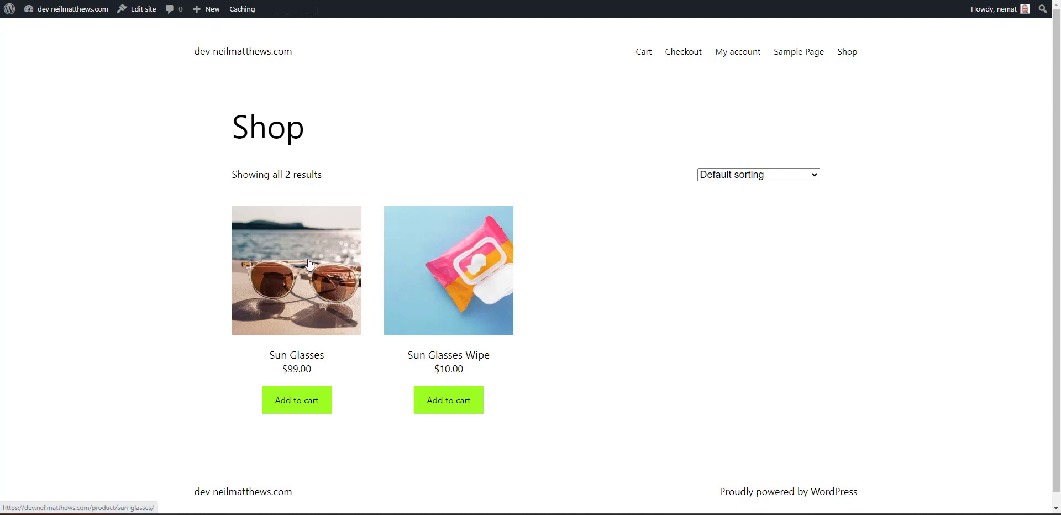
Add Sun Glasses to the cart and proceed from the cart to checkout.
{"action": "left_click", "coordinate": [302, 405]}
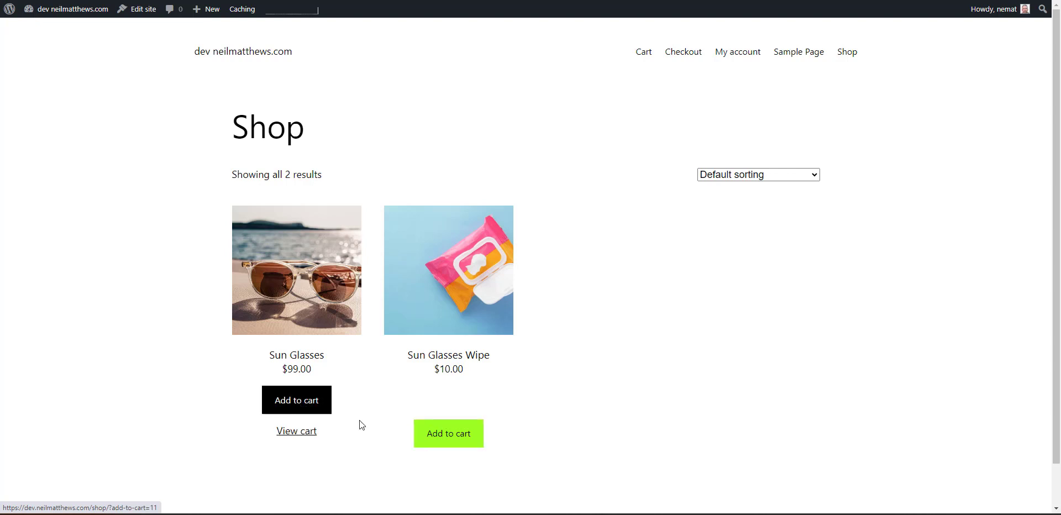
{"action": "left_click", "coordinate": [308, 438]}
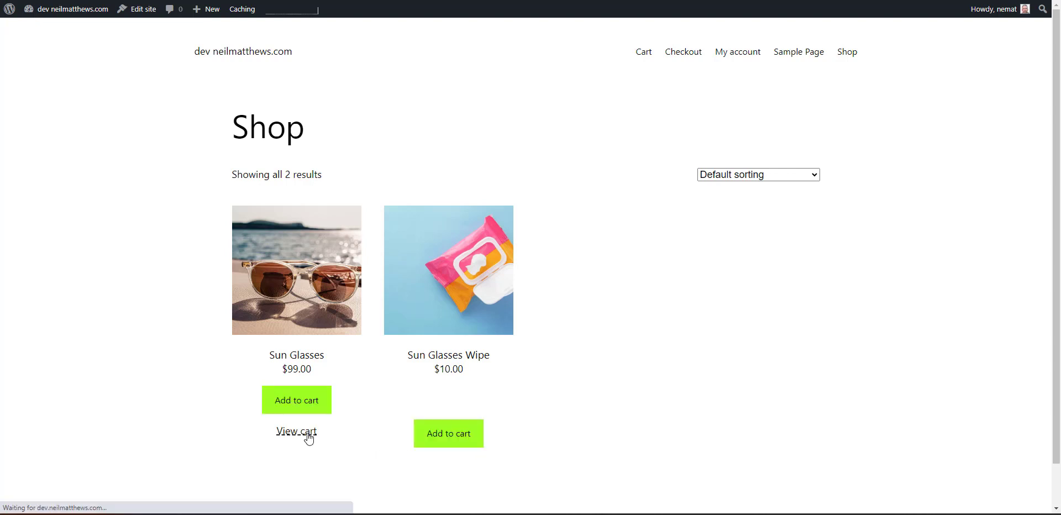
{"action": "scroll", "coordinate": [582, 456], "scroll_direction": "down", "scroll_amount": 1}
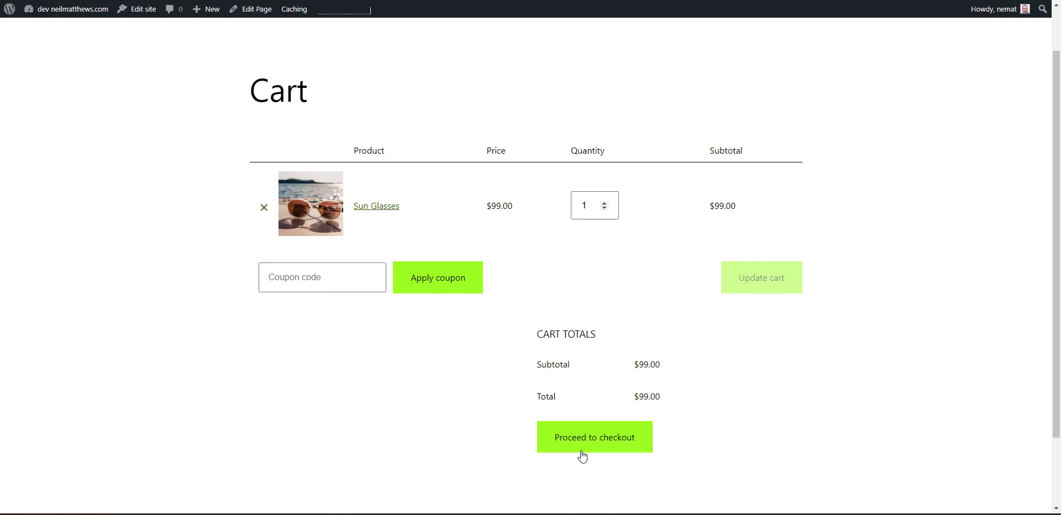
{"action": "left_click", "coordinate": [570, 440]}
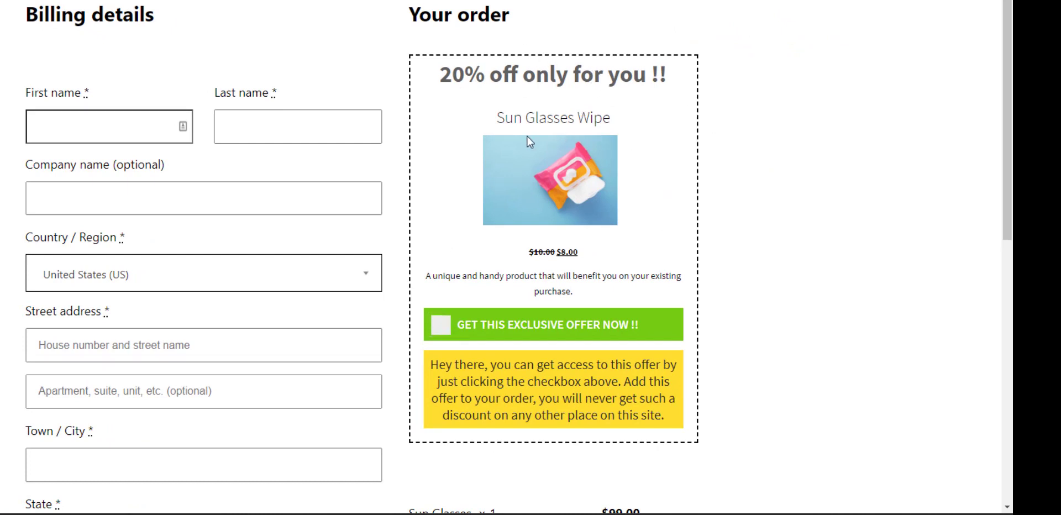
Accept the Sun Glasses Wipe offer at checkout, bringing the total to $107.00.
{"action": "scroll", "coordinate": [826, 187], "scroll_direction": "down", "scroll_amount": 3}
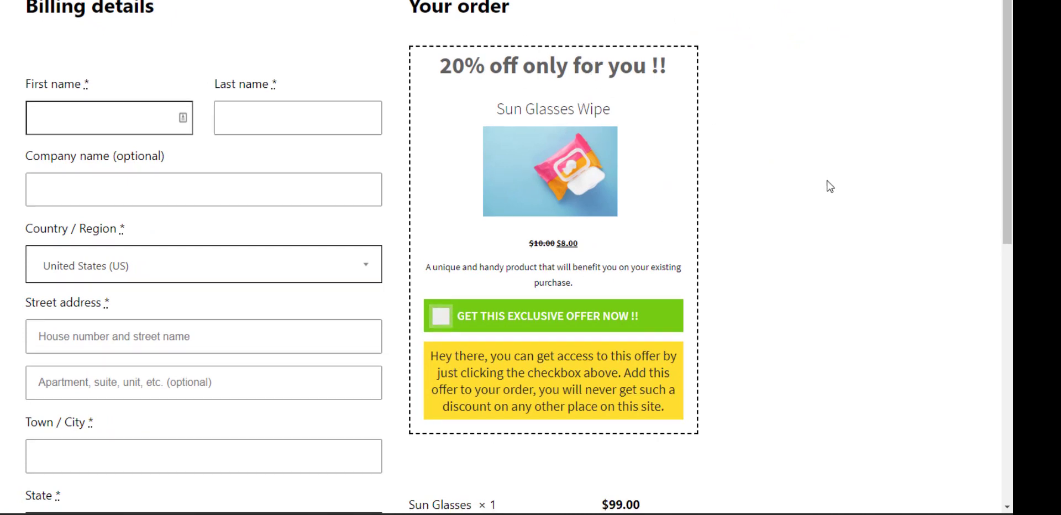
{"action": "left_click_drag", "start_coordinate": [588, 124], "coordinate": [528, 120]}
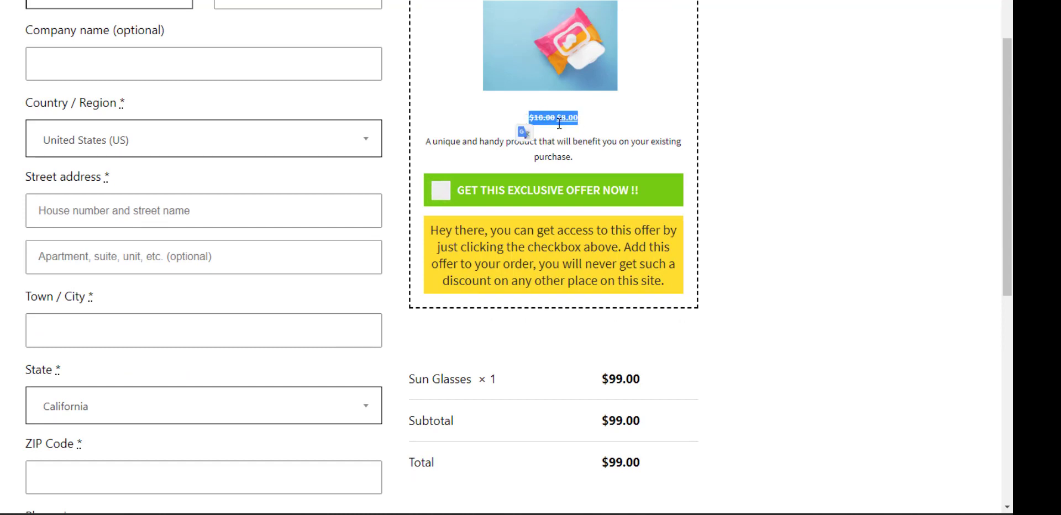
{"action": "left_click", "coordinate": [441, 194]}
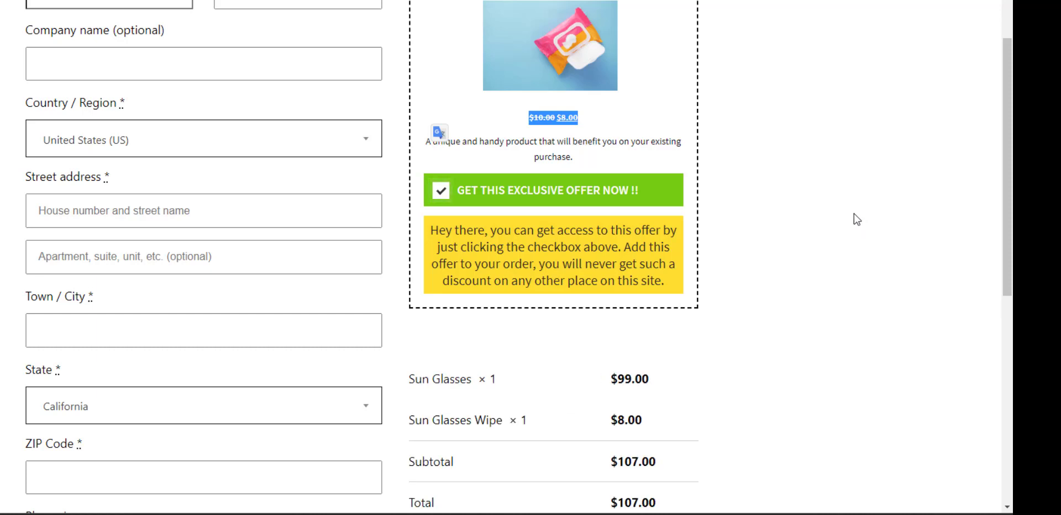
{"action": "scroll", "coordinate": [854, 218], "scroll_direction": "down", "scroll_amount": 4}
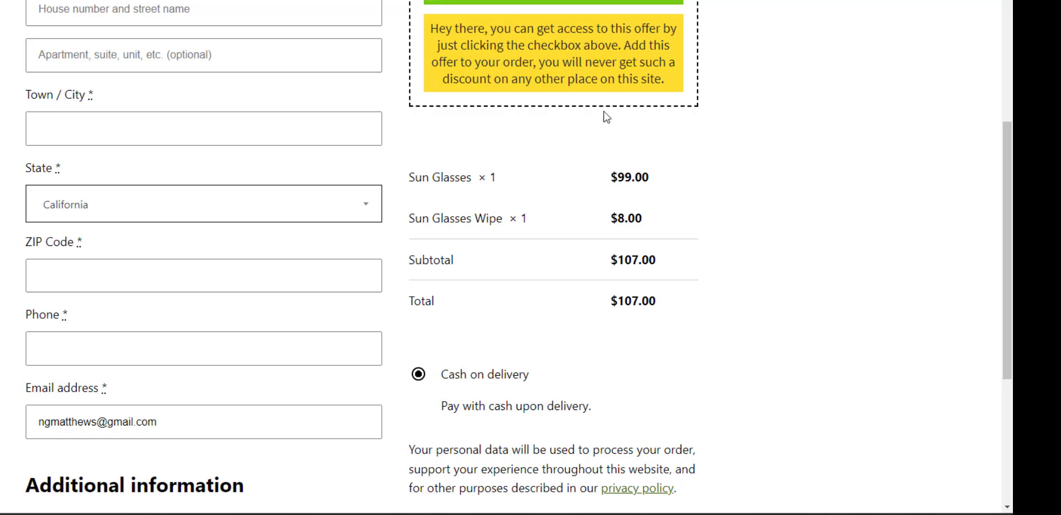
{"action": "scroll", "coordinate": [608, 88], "scroll_direction": "up", "scroll_amount": 5}
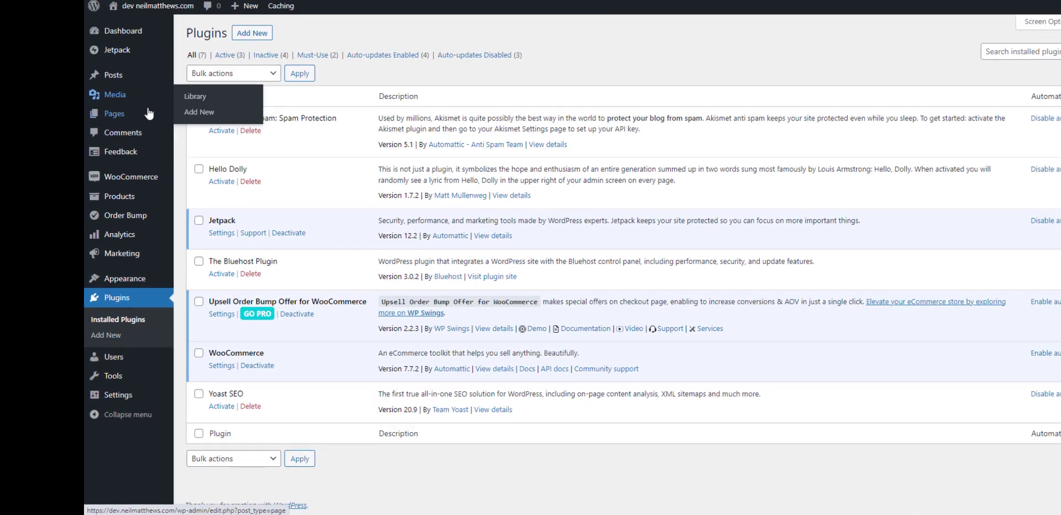
Open Order Bump > Order Bumps & Settings to list the live Sun Glasses Wipes bump.
{"action": "mouse_move", "coordinate": [74, 156]}
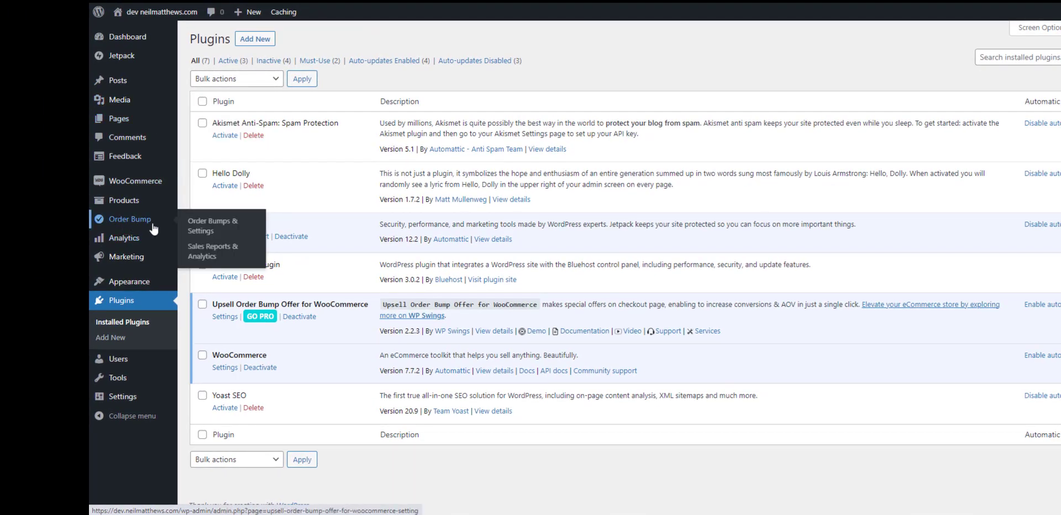
{"action": "left_click", "coordinate": [216, 228]}
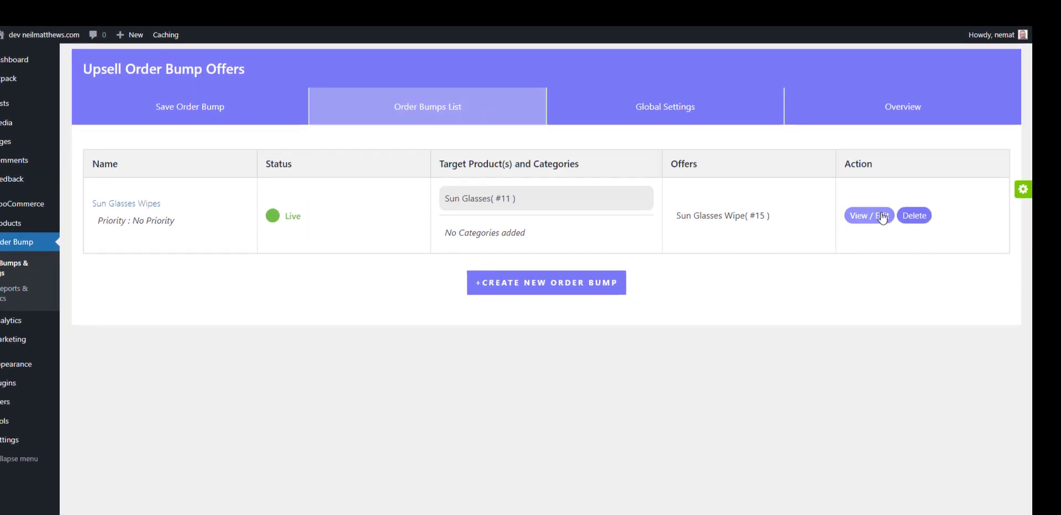
Open the Sun Glasses Wipes bump for editing and check its target categories search.
{"action": "left_click", "coordinate": [882, 219]}
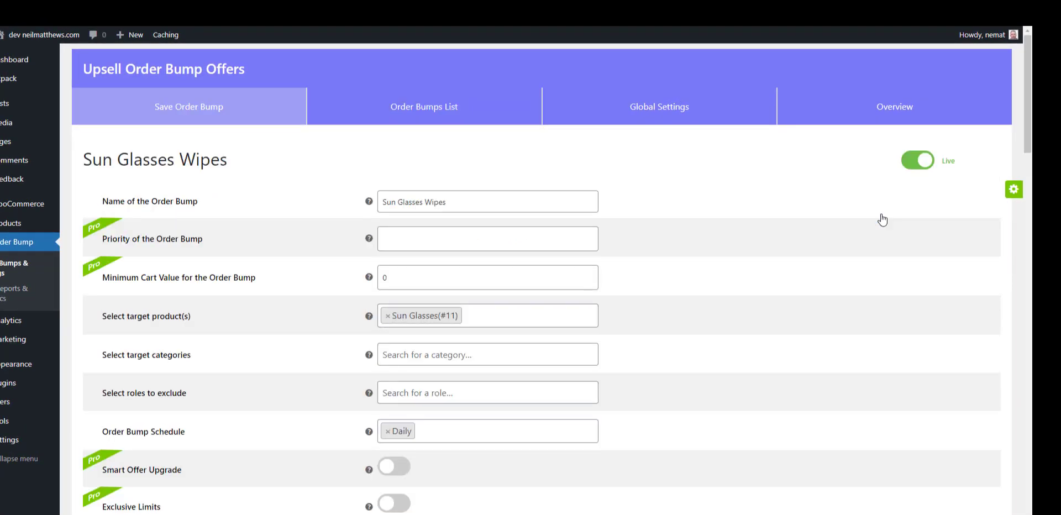
{"action": "scroll", "coordinate": [824, 195], "scroll_direction": "down", "scroll_amount": 2}
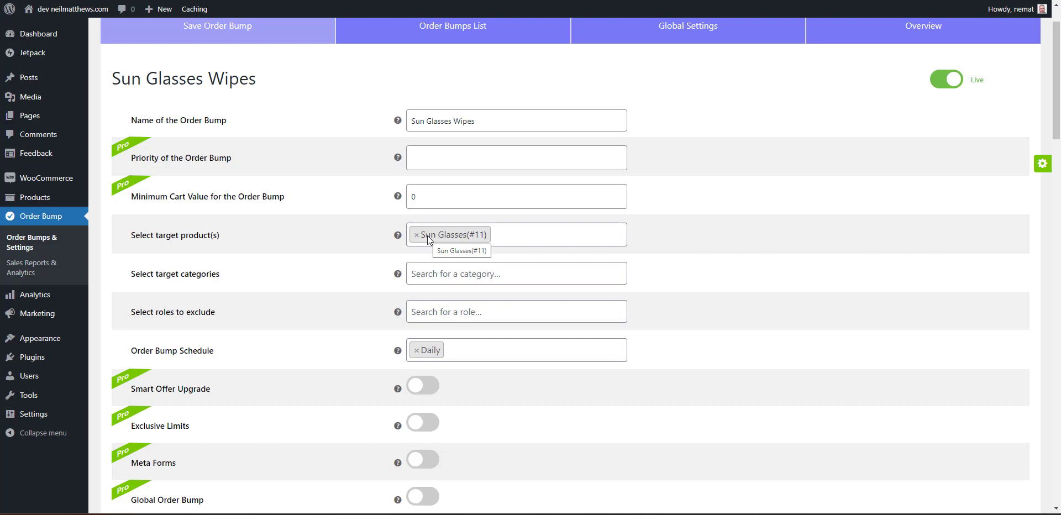
{"action": "left_click", "coordinate": [417, 272]}
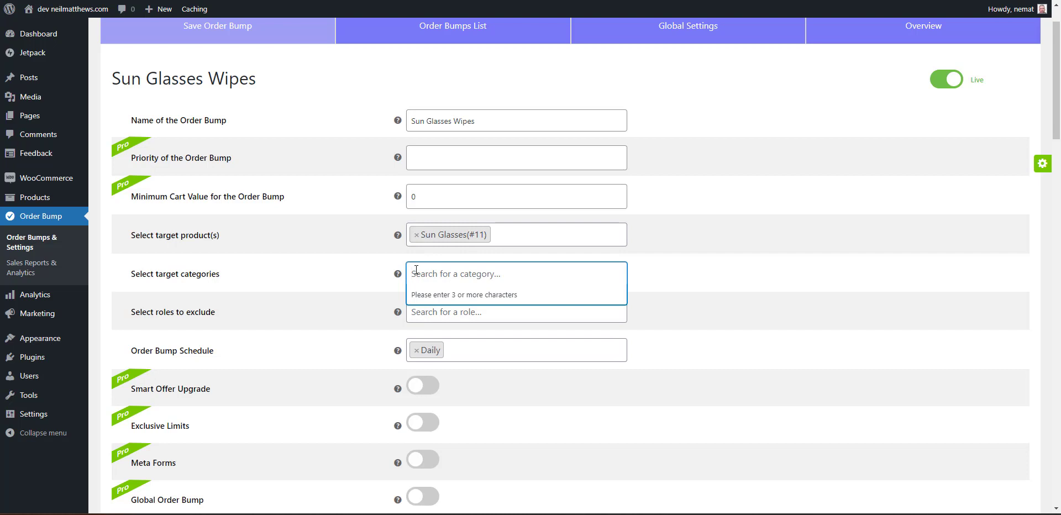
{"action": "left_click", "coordinate": [345, 305]}
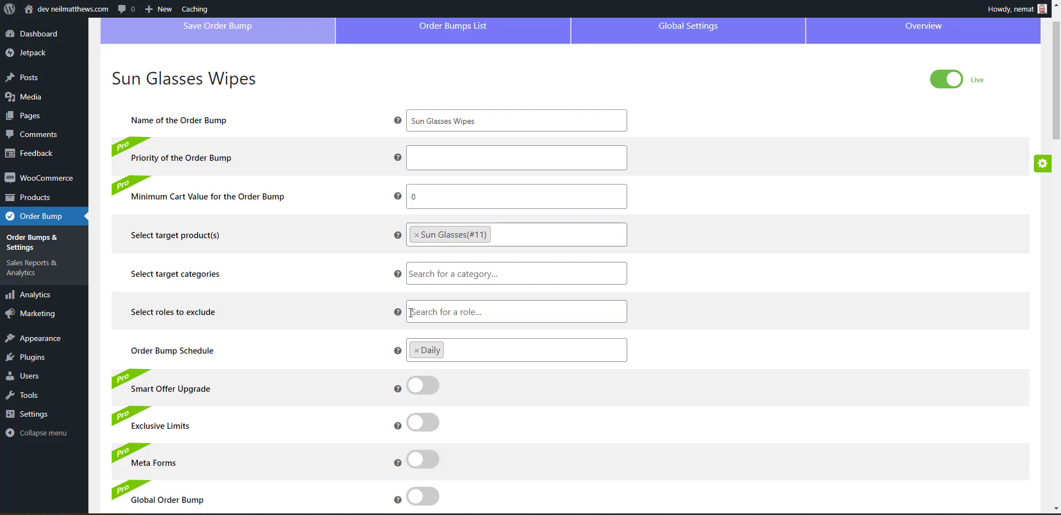
{"action": "scroll", "coordinate": [410, 312], "scroll_direction": "down", "scroll_amount": 2}
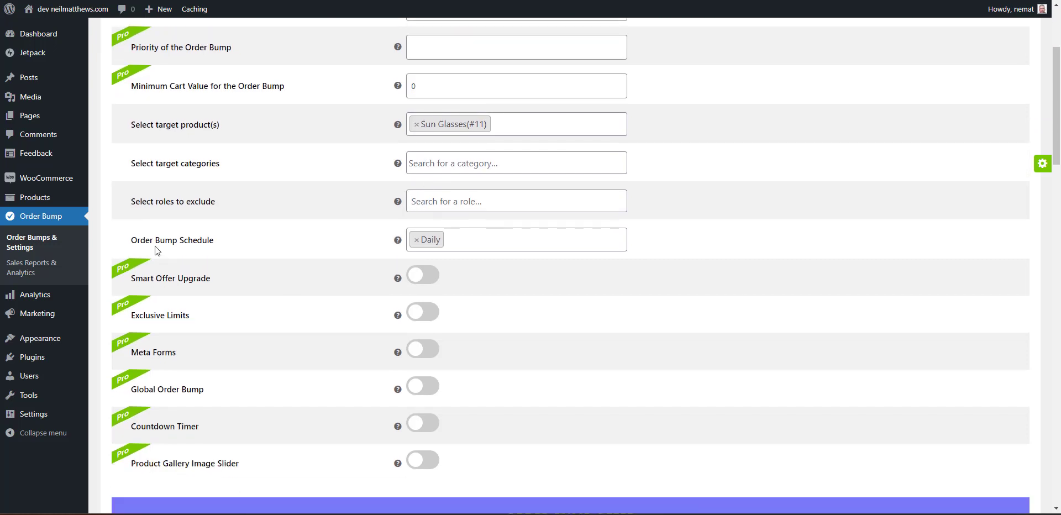
Remove and re-add Daily in the bump schedule, then review the 20% discount offer section.
{"action": "left_click", "coordinate": [416, 239]}
{"action": "scroll", "coordinate": [461, 304], "scroll_direction": "down", "scroll_amount": 1}
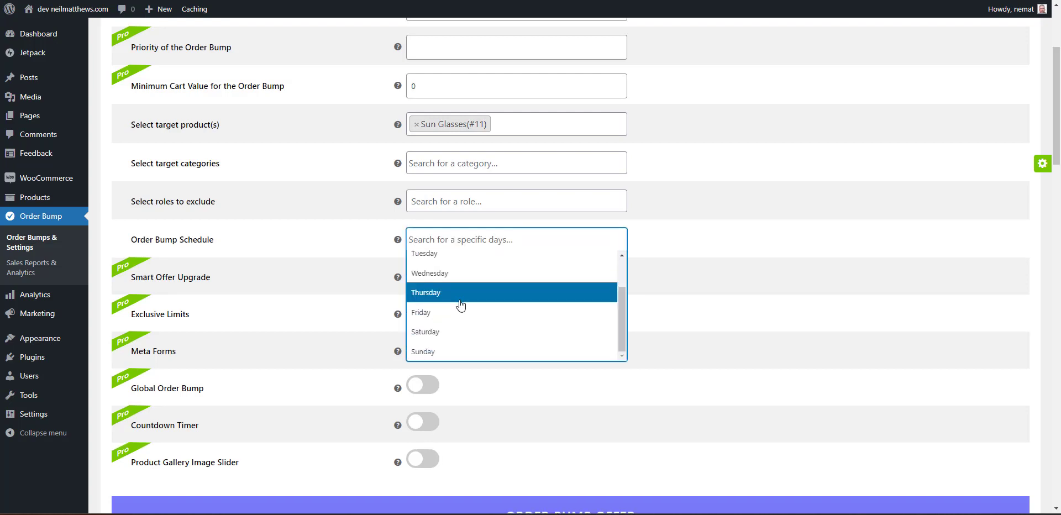
{"action": "scroll", "coordinate": [460, 304], "scroll_direction": "up", "scroll_amount": 2}
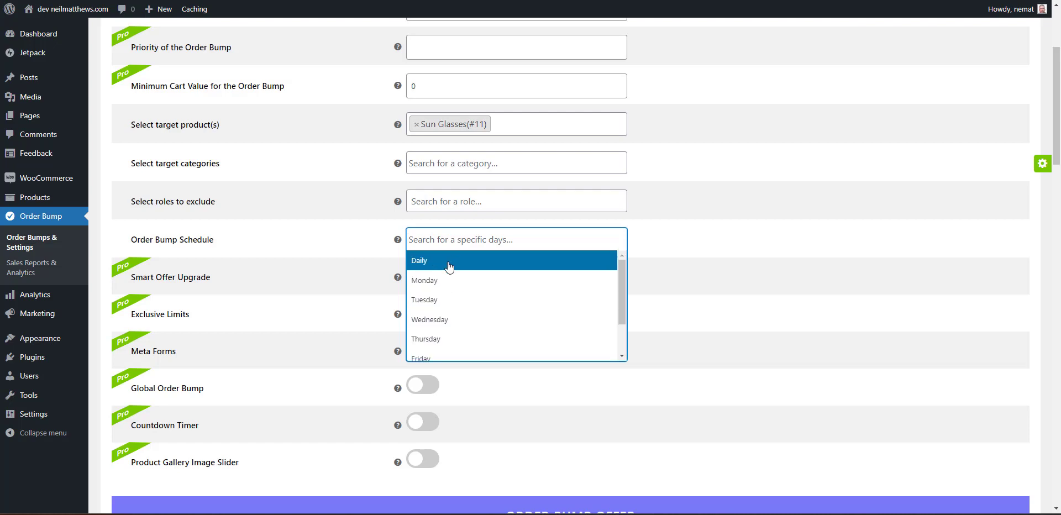
{"action": "left_click", "coordinate": [448, 265]}
{"action": "scroll", "coordinate": [635, 145], "scroll_direction": "up", "scroll_amount": 3}
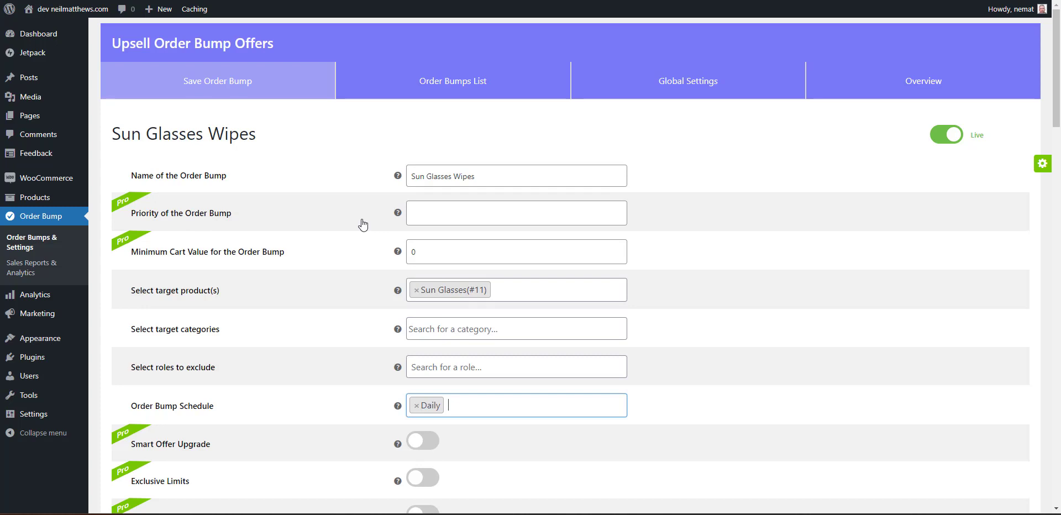
{"action": "mouse_move", "coordinate": [398, 212]}
{"action": "scroll", "coordinate": [305, 258], "scroll_direction": "down", "scroll_amount": 6}
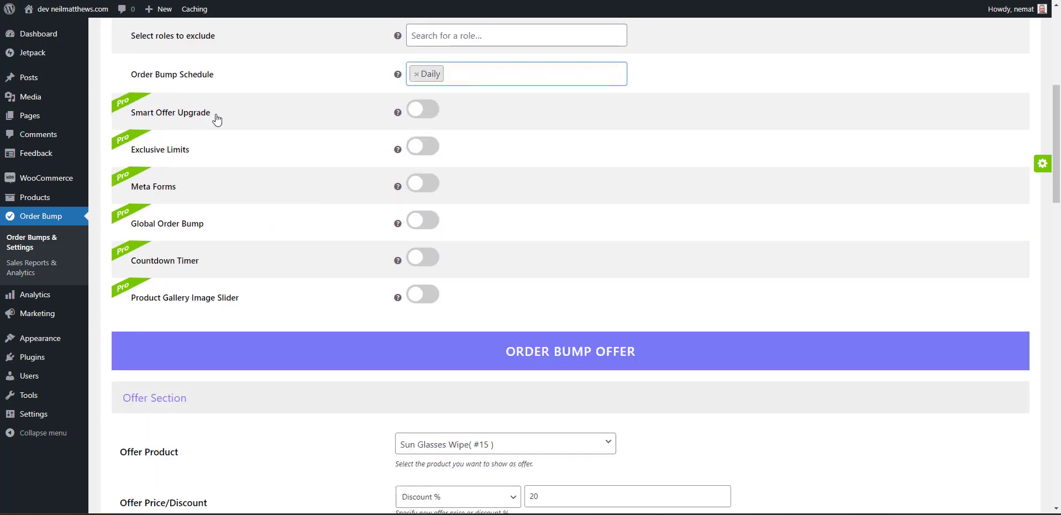
{"action": "mouse_move", "coordinate": [396, 112]}
{"action": "scroll", "coordinate": [164, 93], "scroll_direction": "down", "scroll_amount": 1}
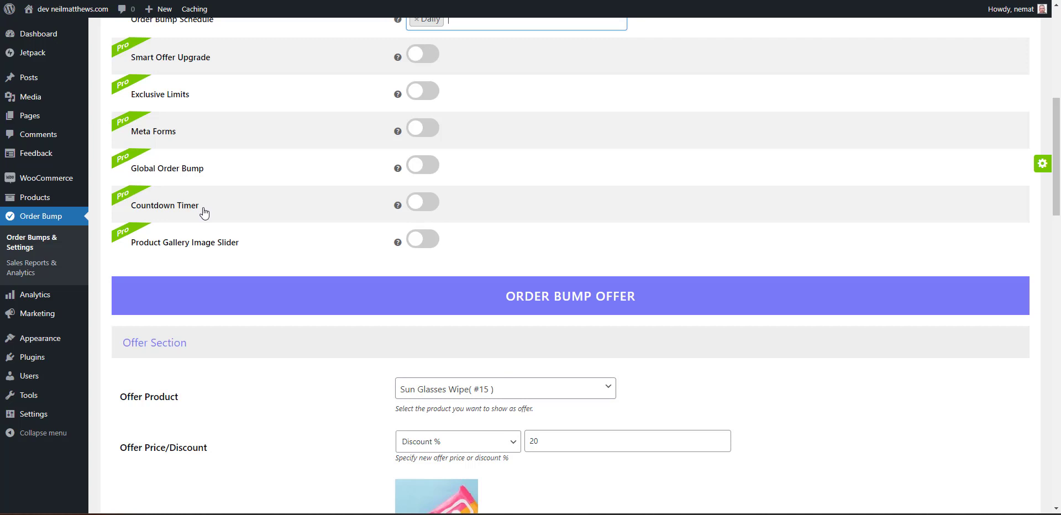
{"action": "scroll", "coordinate": [539, 84], "scroll_direction": "up", "scroll_amount": 1}
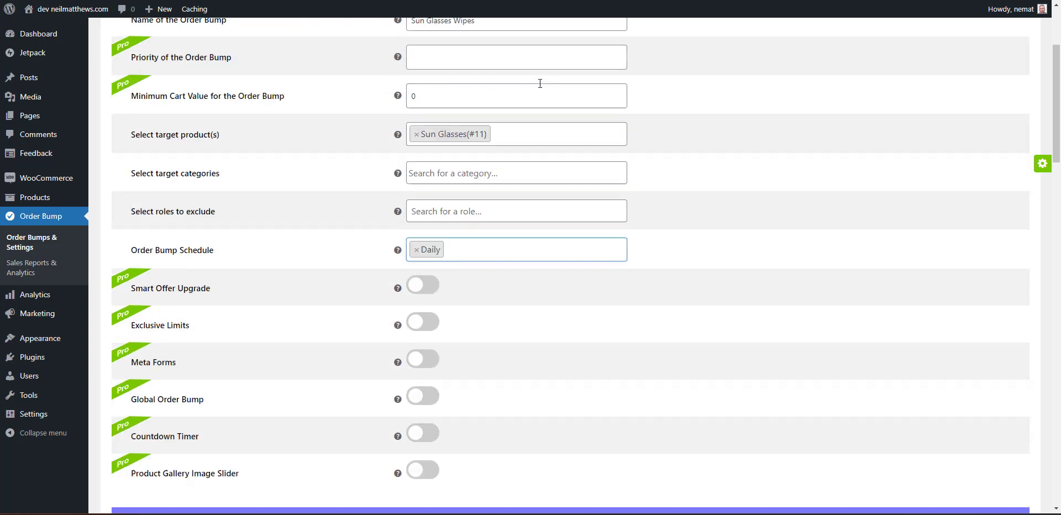
{"action": "scroll", "coordinate": [540, 83], "scroll_direction": "up", "scroll_amount": 3}
{"action": "scroll", "coordinate": [440, 88], "scroll_direction": "down", "scroll_amount": 2}
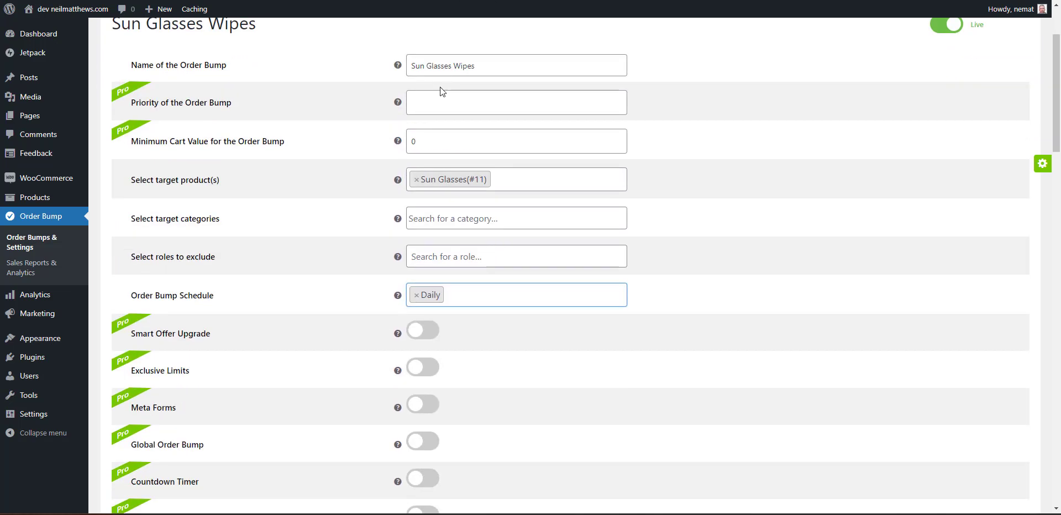
{"action": "scroll", "coordinate": [707, 165], "scroll_direction": "down", "scroll_amount": 10}
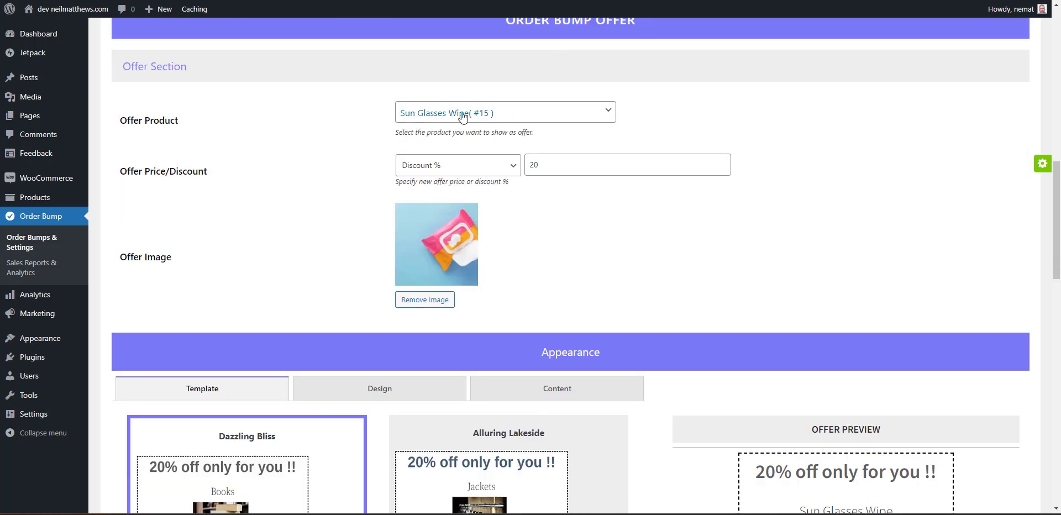
Try No Discount for the offer, then revert it to Discount % and scroll to Appearance.
{"action": "left_click", "coordinate": [463, 168]}
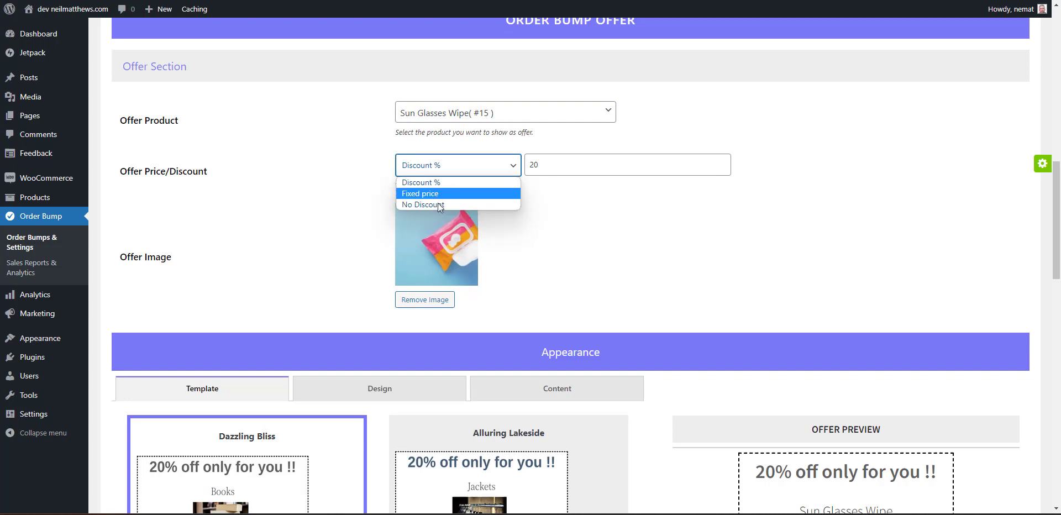
{"action": "left_click", "coordinate": [433, 202]}
{"action": "left_click", "coordinate": [468, 165]}
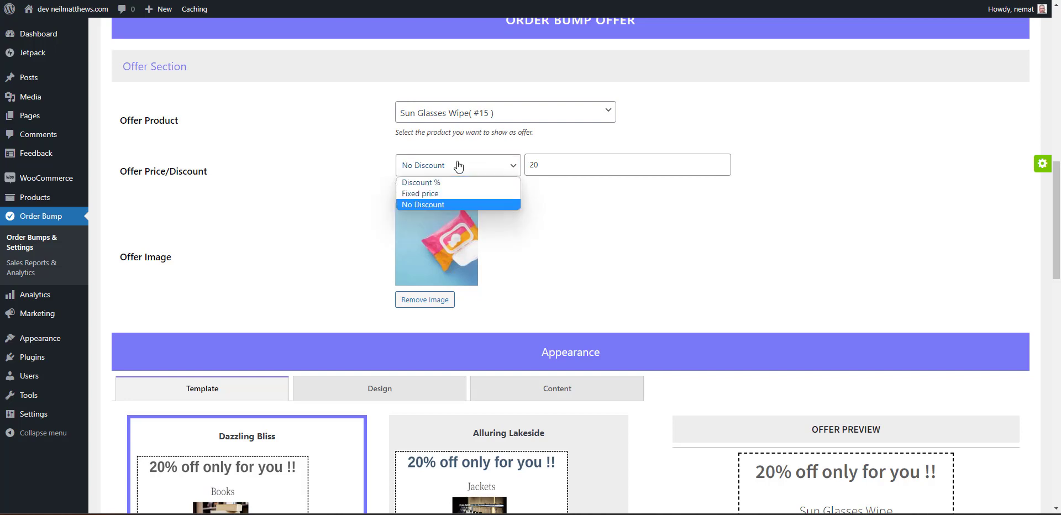
{"action": "left_click", "coordinate": [443, 178]}
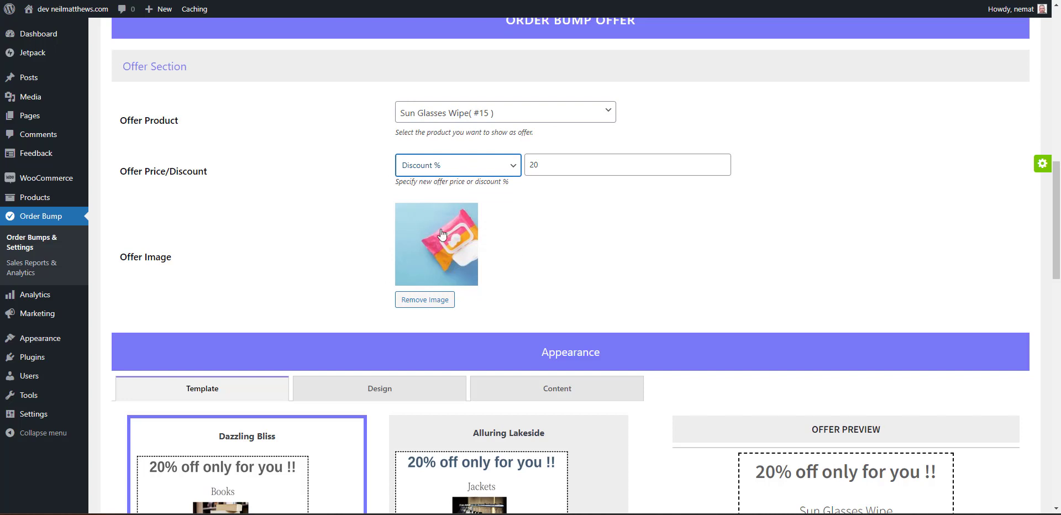
{"action": "scroll", "coordinate": [452, 231], "scroll_direction": "down", "scroll_amount": 5}
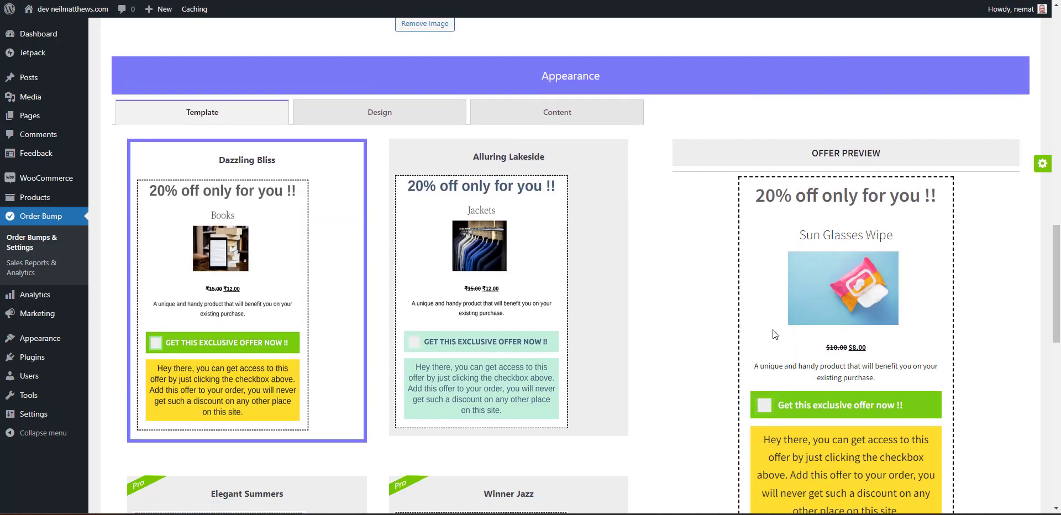
{"action": "scroll", "coordinate": [954, 294], "scroll_direction": "down", "scroll_amount": 6}
{"action": "scroll", "coordinate": [955, 294], "scroll_direction": "up", "scroll_amount": 5}
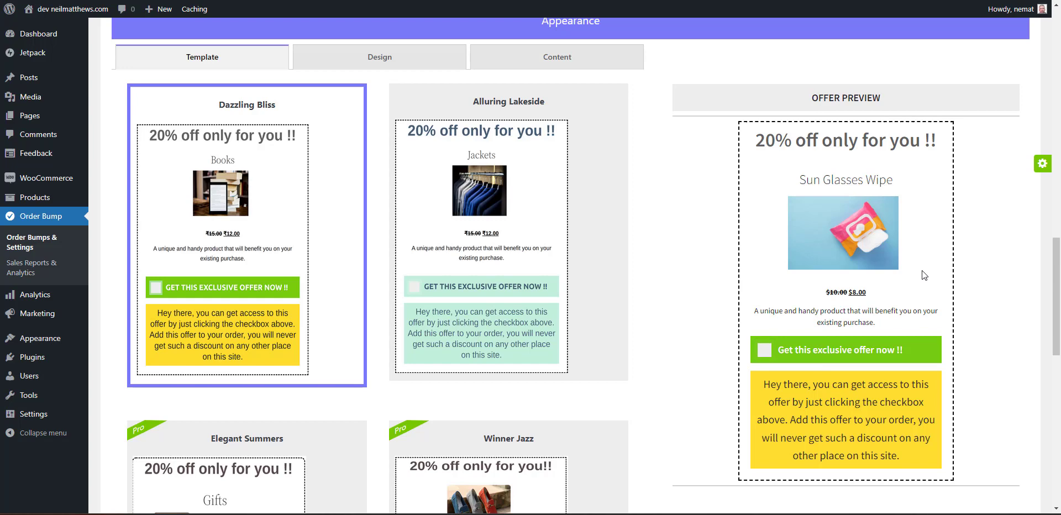
{"action": "scroll", "coordinate": [602, 157], "scroll_direction": "down", "scroll_amount": 3}
{"action": "scroll", "coordinate": [598, 212], "scroll_direction": "up", "scroll_amount": 5}
In Design settings, set the Accept Offer background colour to pale green.
{"action": "left_click", "coordinate": [425, 160]}
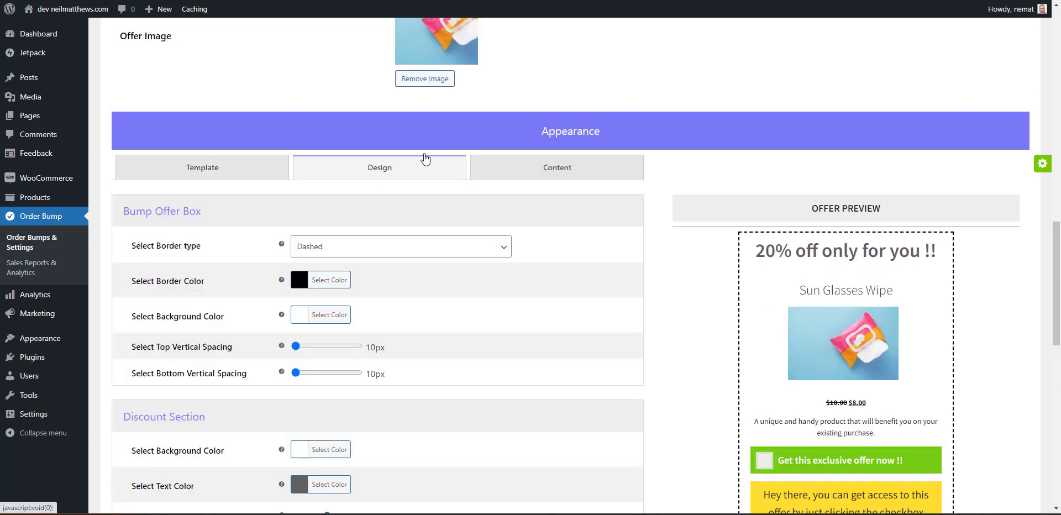
{"action": "scroll", "coordinate": [425, 159], "scroll_direction": "down", "scroll_amount": 7}
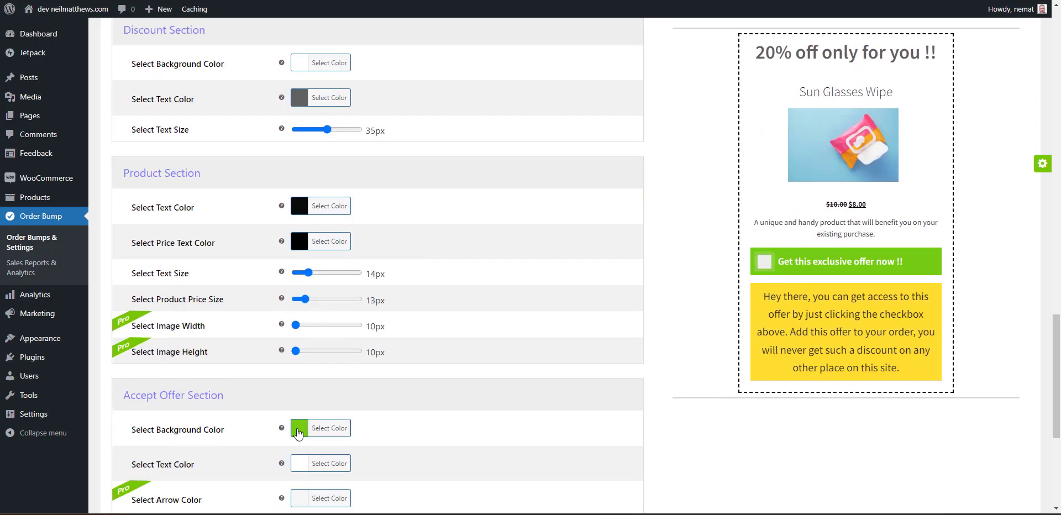
{"action": "left_click", "coordinate": [315, 425]}
{"action": "scroll", "coordinate": [437, 377], "scroll_direction": "down", "scroll_amount": 3}
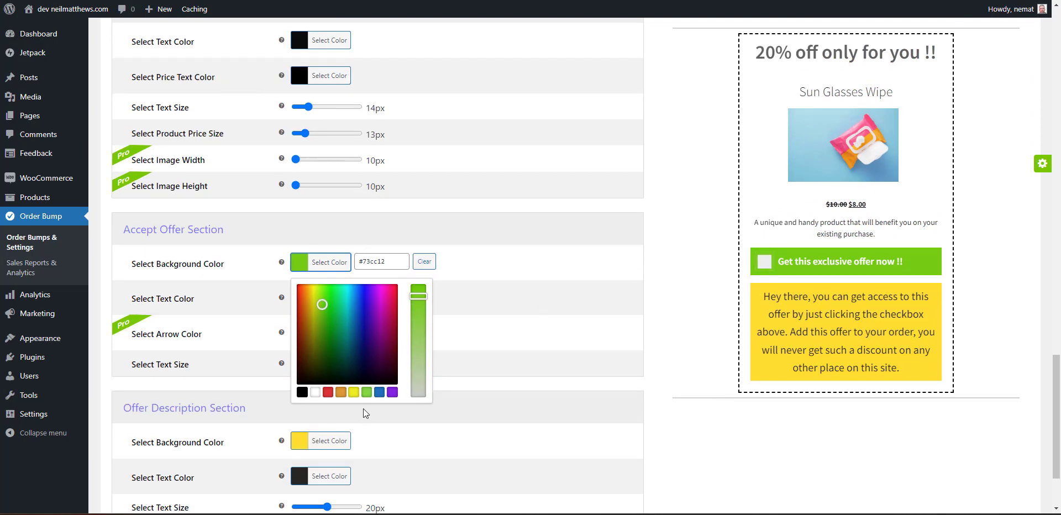
{"action": "left_click_drag", "start_coordinate": [418, 296], "coordinate": [424, 367]}
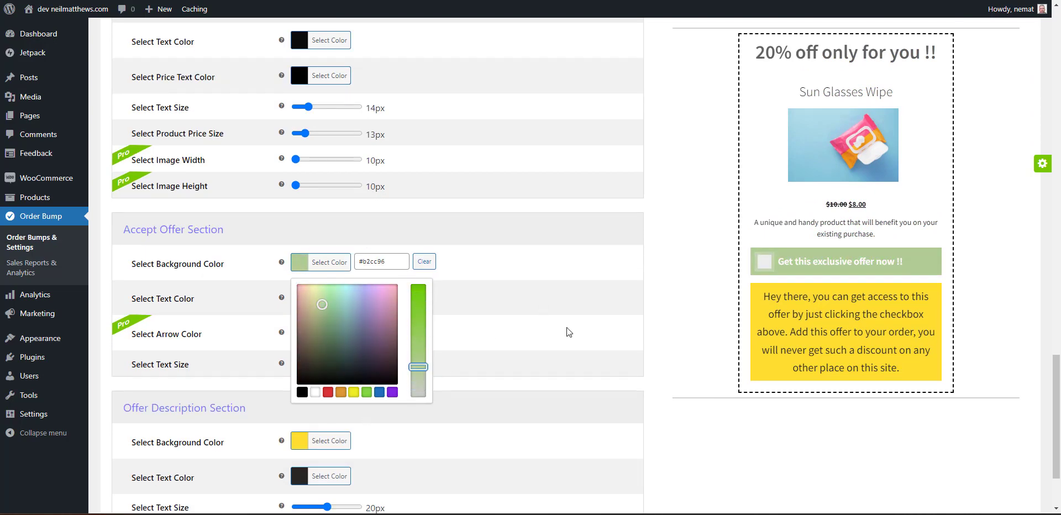
Set the Offer Description background to orange and save the order bump.
{"action": "left_click", "coordinate": [299, 442]}
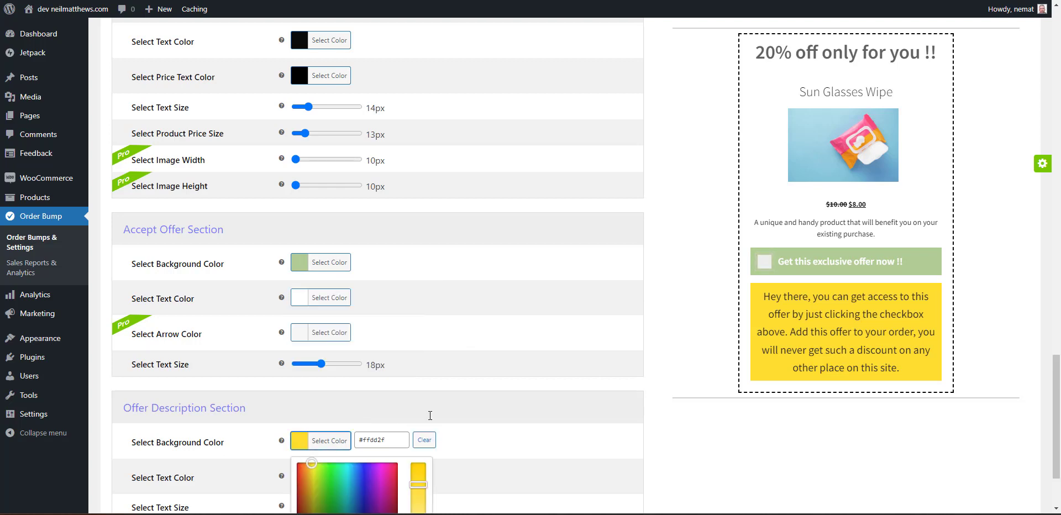
{"action": "scroll", "coordinate": [553, 288], "scroll_direction": "down", "scroll_amount": 2}
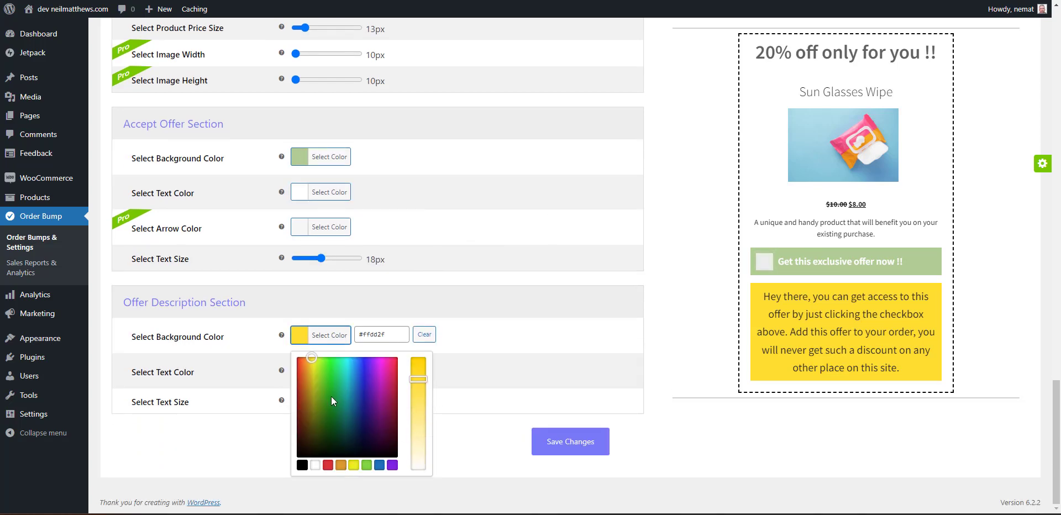
{"action": "mouse_move", "coordinate": [307, 356]}
{"action": "left_mouse_down"}
{"action": "mouse_move", "coordinate": [298, 381]}
{"action": "mouse_move", "coordinate": [302, 349]}
{"action": "left_mouse_up"}
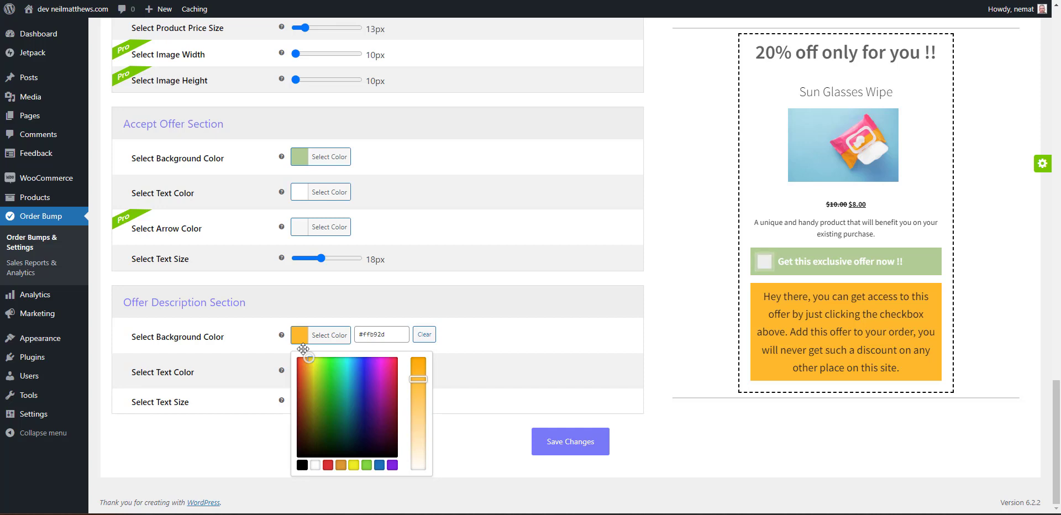
{"action": "left_click", "coordinate": [699, 199]}
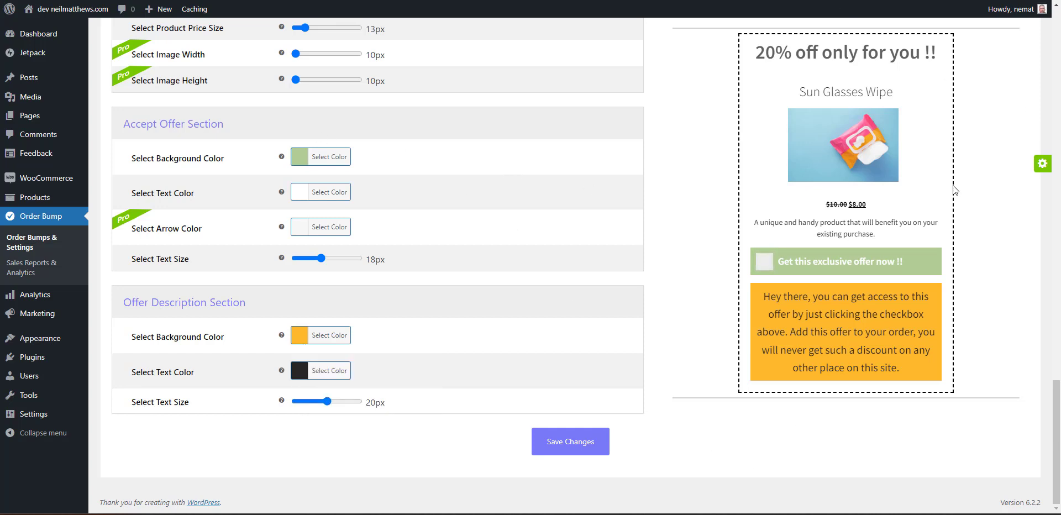
{"action": "scroll", "coordinate": [918, 180], "scroll_direction": "up", "scroll_amount": 6}
{"action": "scroll", "coordinate": [917, 180], "scroll_direction": "down", "scroll_amount": 5}
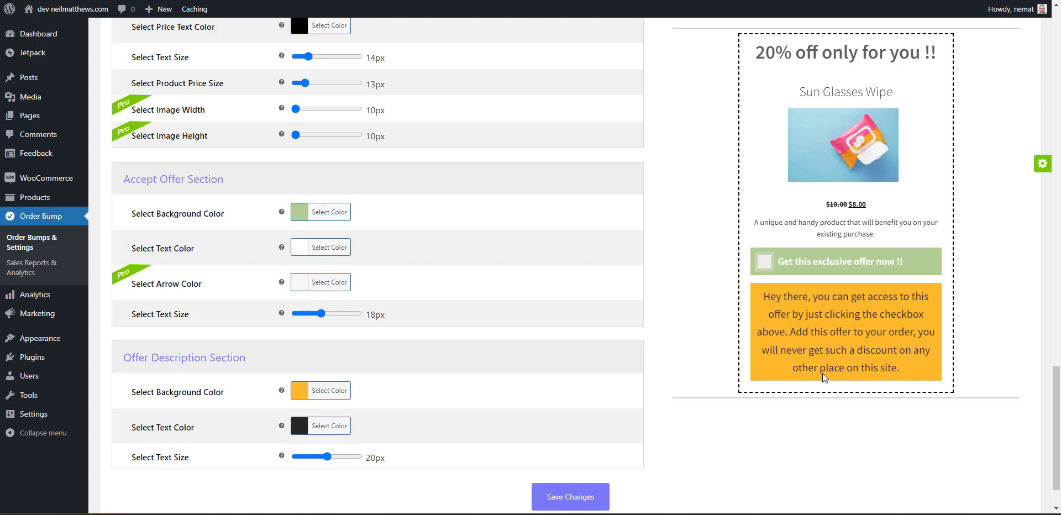
{"action": "scroll", "coordinate": [924, 190], "scroll_direction": "up", "scroll_amount": 2}
{"action": "scroll", "coordinate": [923, 196], "scroll_direction": "down", "scroll_amount": 3}
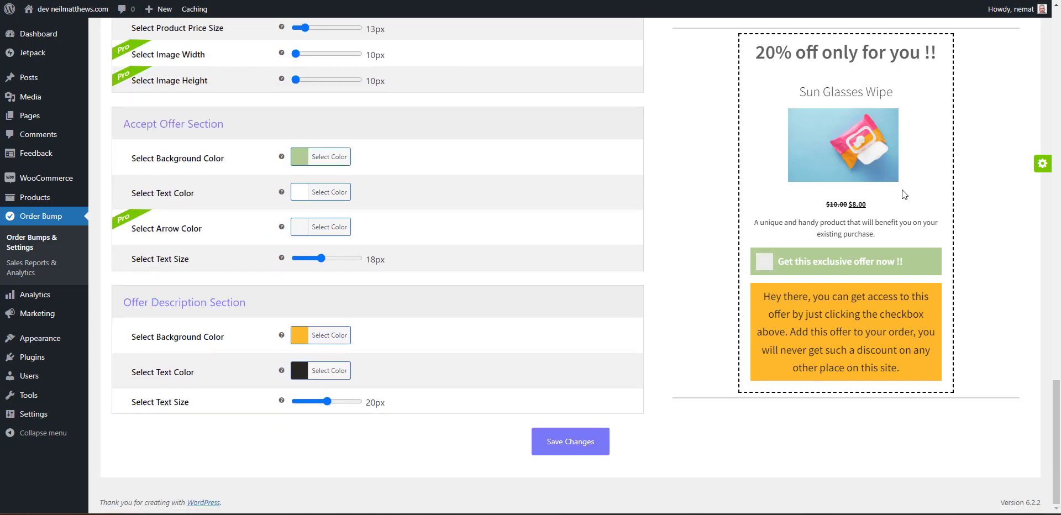
{"action": "left_click", "coordinate": [574, 449]}
In Global Settings, set Offer Location to Before Place Order Button and save.
{"action": "scroll", "coordinate": [928, 332], "scroll_direction": "up", "scroll_amount": 3}
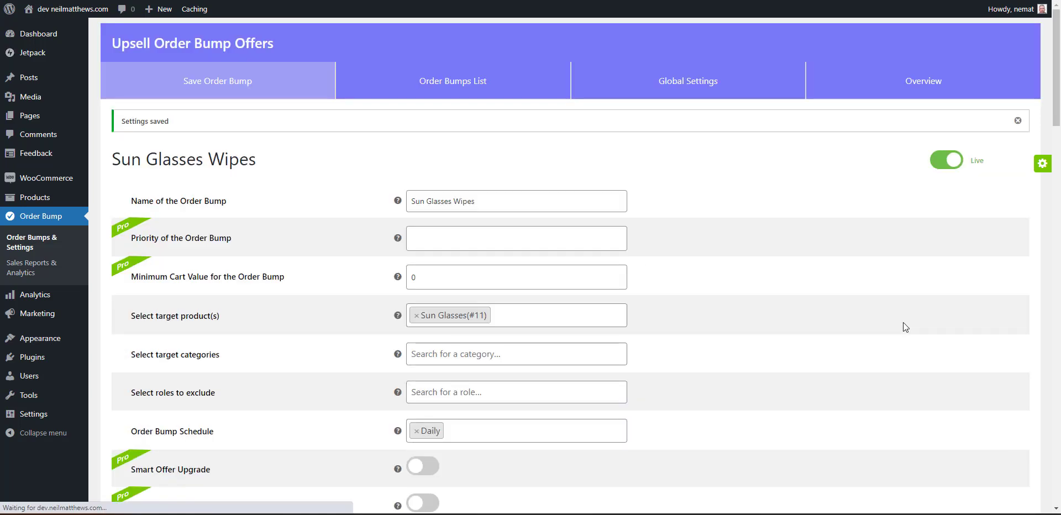
{"action": "left_click", "coordinate": [671, 81]}
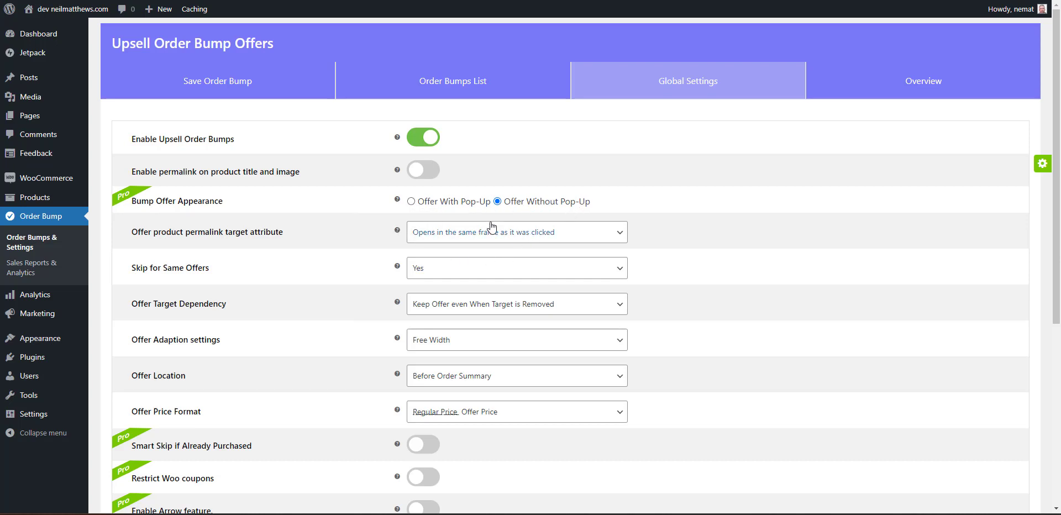
{"action": "scroll", "coordinate": [535, 204], "scroll_direction": "down", "scroll_amount": 1}
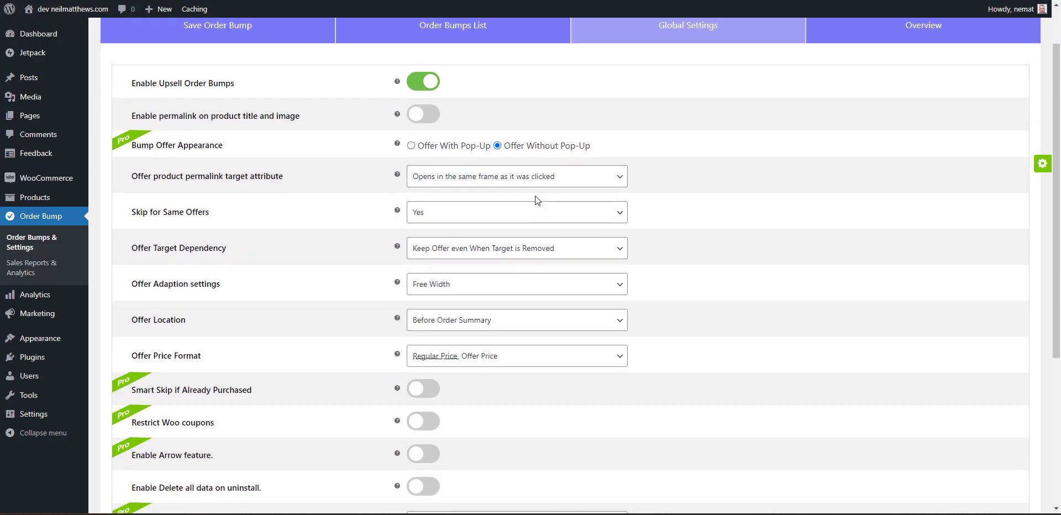
{"action": "scroll", "coordinate": [535, 196], "scroll_direction": "down", "scroll_amount": 1}
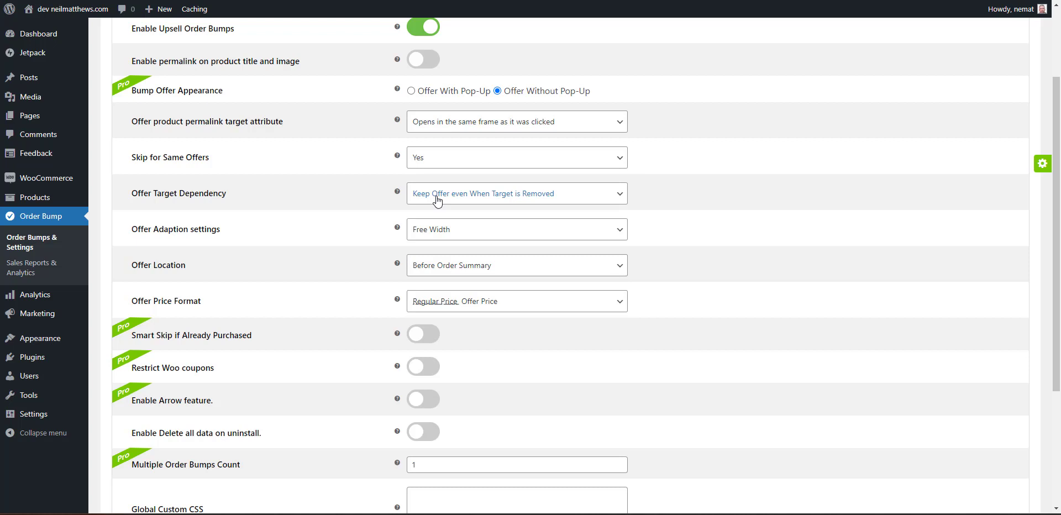
{"action": "scroll", "coordinate": [571, 217], "scroll_direction": "down", "scroll_amount": 2}
{"action": "left_click", "coordinate": [491, 157]}
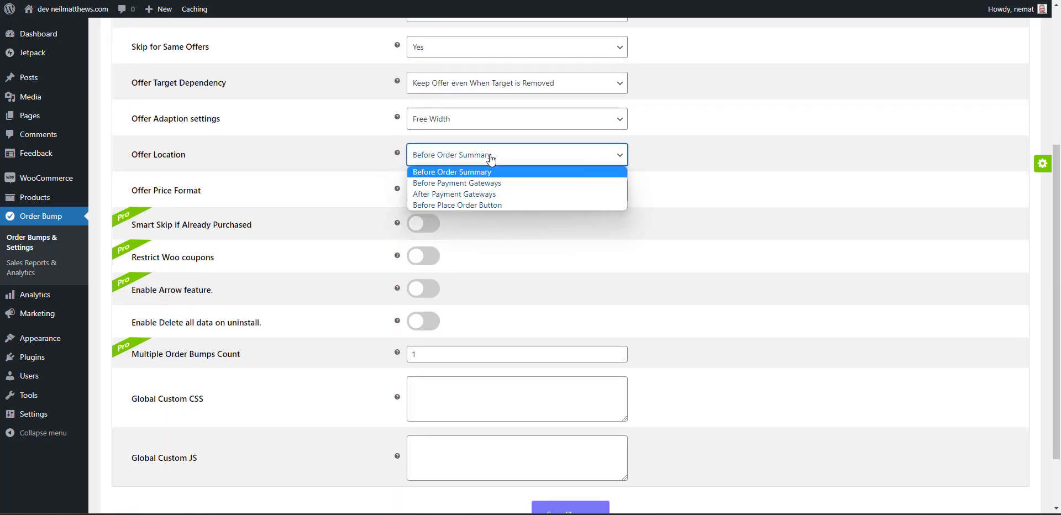
{"action": "left_click", "coordinate": [479, 205]}
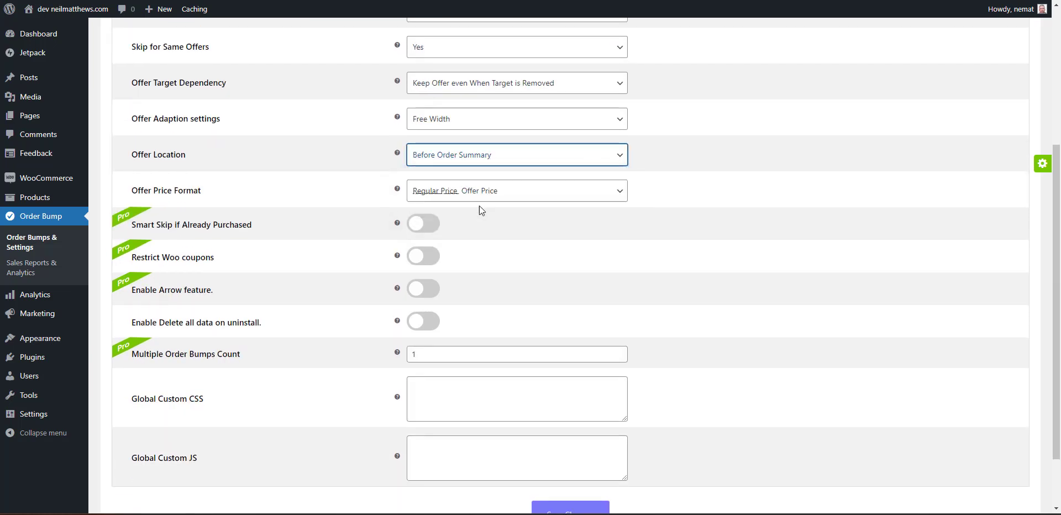
{"action": "scroll", "coordinate": [708, 333], "scroll_direction": "down", "scroll_amount": 2}
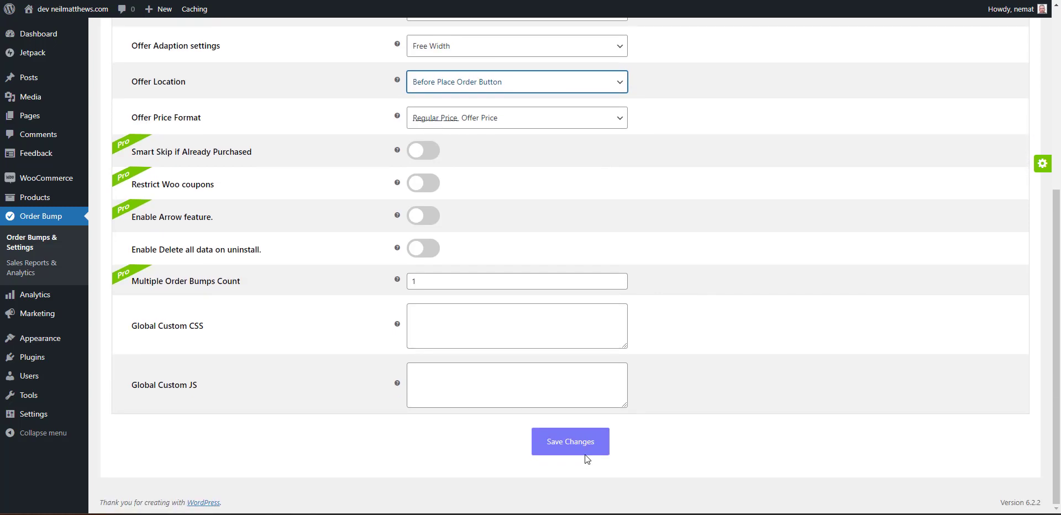
{"action": "left_click", "coordinate": [585, 450]}
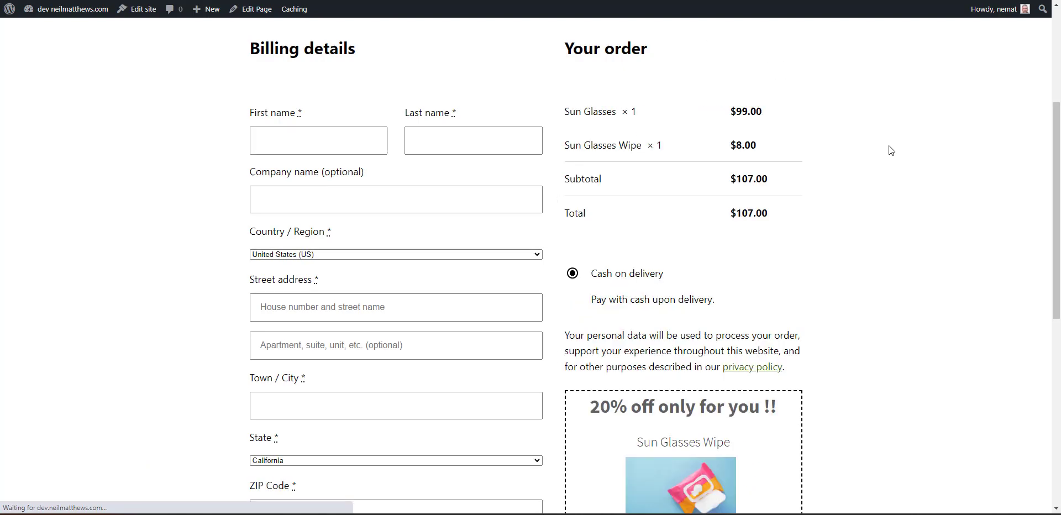
Check the Sales Reports & Analytics page, then submit checkout with empty billing fields.
{"action": "scroll", "coordinate": [889, 146], "scroll_direction": "down", "scroll_amount": 5}
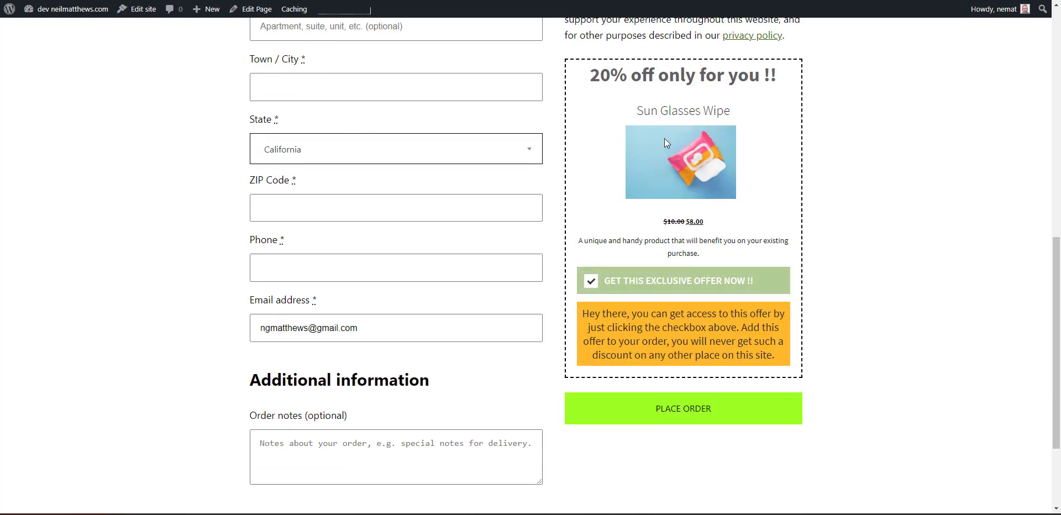
{"action": "scroll", "coordinate": [828, 180], "scroll_direction": "up", "scroll_amount": 2}
{"action": "scroll", "coordinate": [651, 292], "scroll_direction": "up", "scroll_amount": 7}
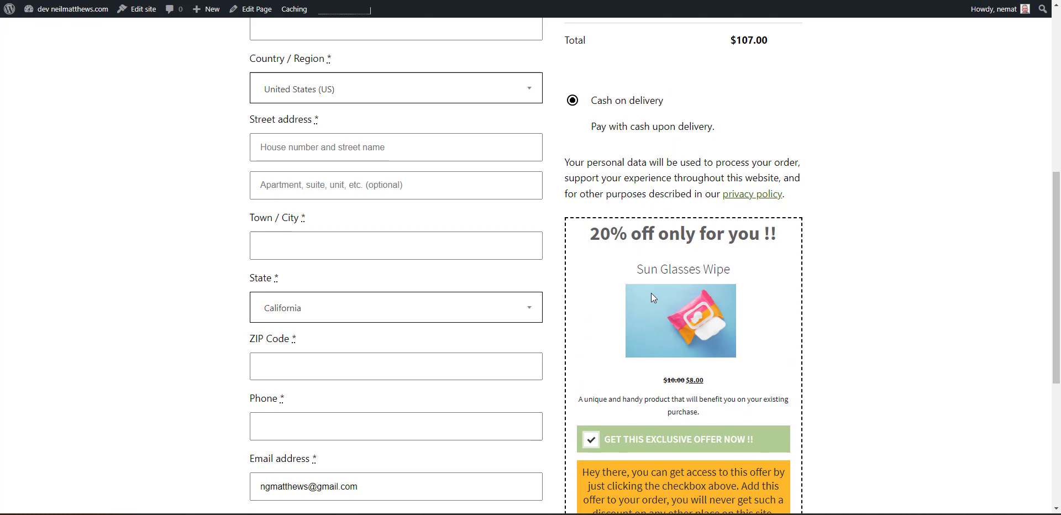
{"action": "scroll", "coordinate": [652, 293], "scroll_direction": "down", "scroll_amount": 5}
{"action": "scroll", "coordinate": [652, 288], "scroll_direction": "down", "scroll_amount": 4}
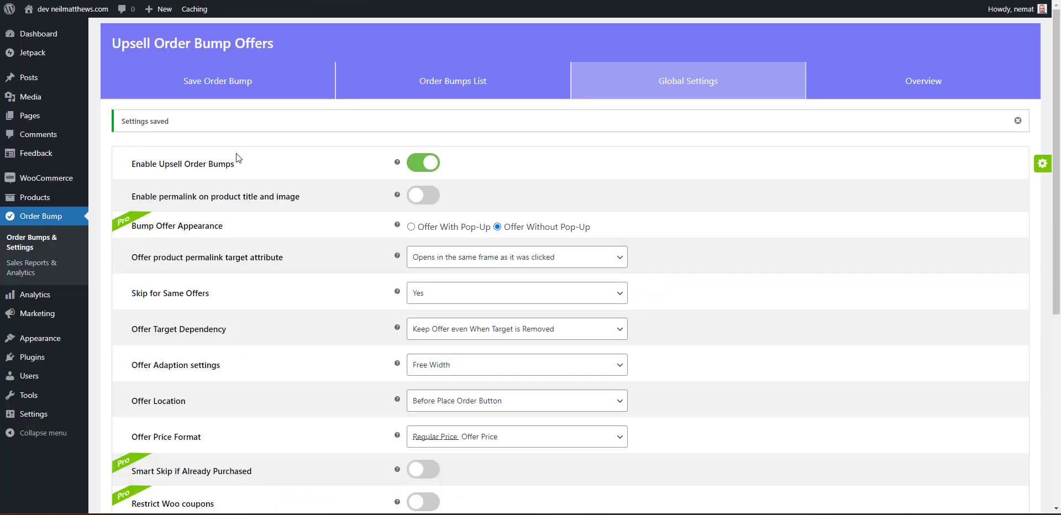
{"action": "left_click", "coordinate": [31, 264]}
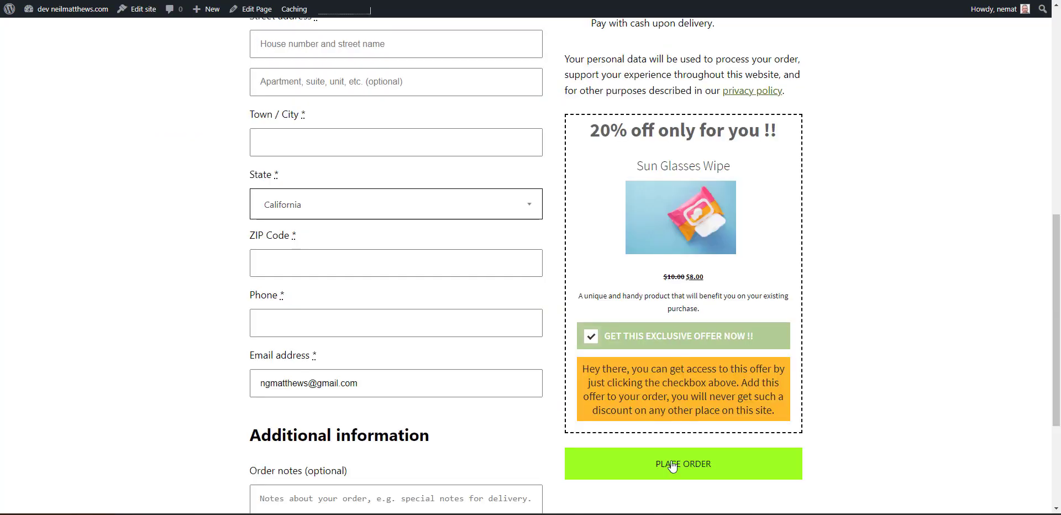
{"action": "left_click", "coordinate": [672, 464]}
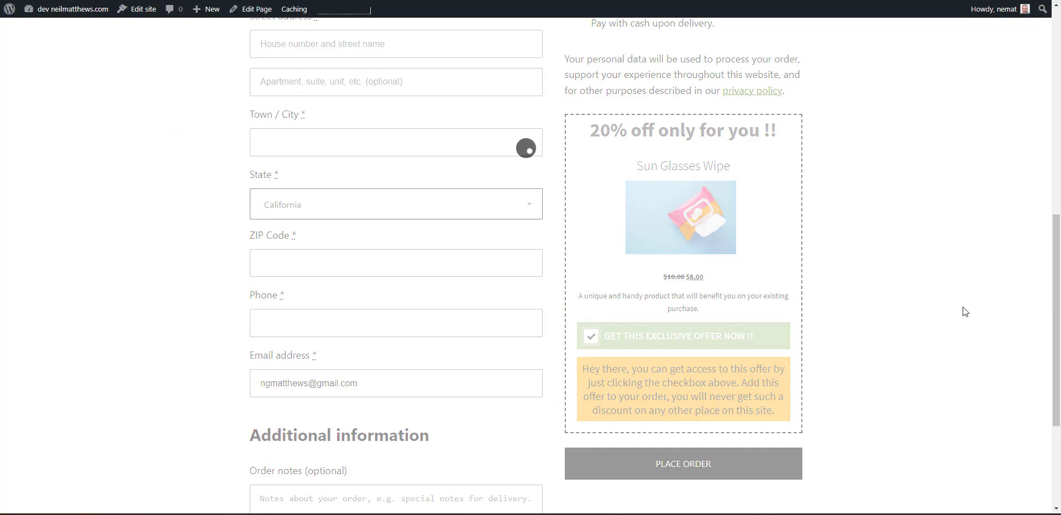
Enter 'test' for billing first and last name, company, street address and apartment.
{"action": "scroll", "coordinate": [526, 285], "scroll_direction": "down", "scroll_amount": 2}
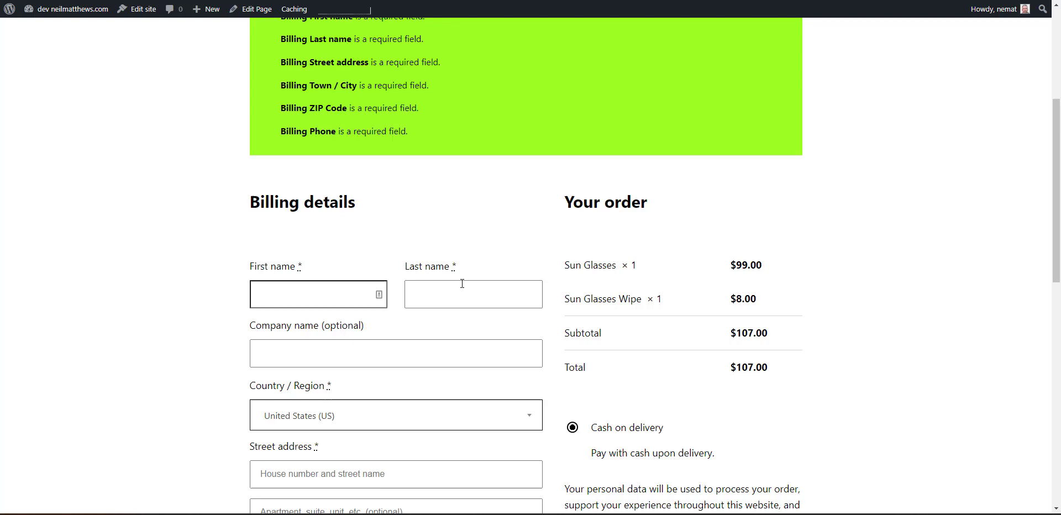
{"action": "left_click", "coordinate": [284, 242]}
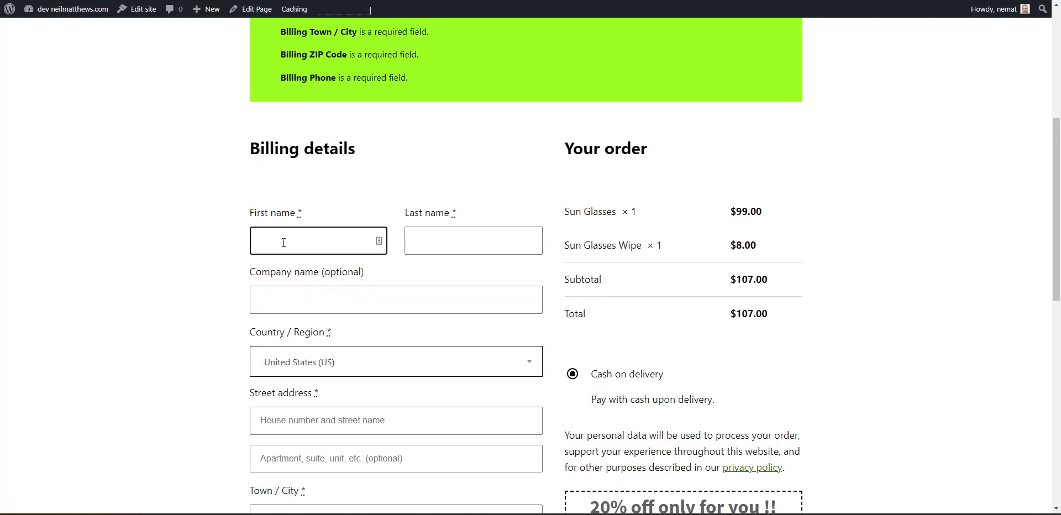
{"action": "type", "text": "test"}
{"action": "key", "text": "Tab"}
{"action": "type", "text": "te"}
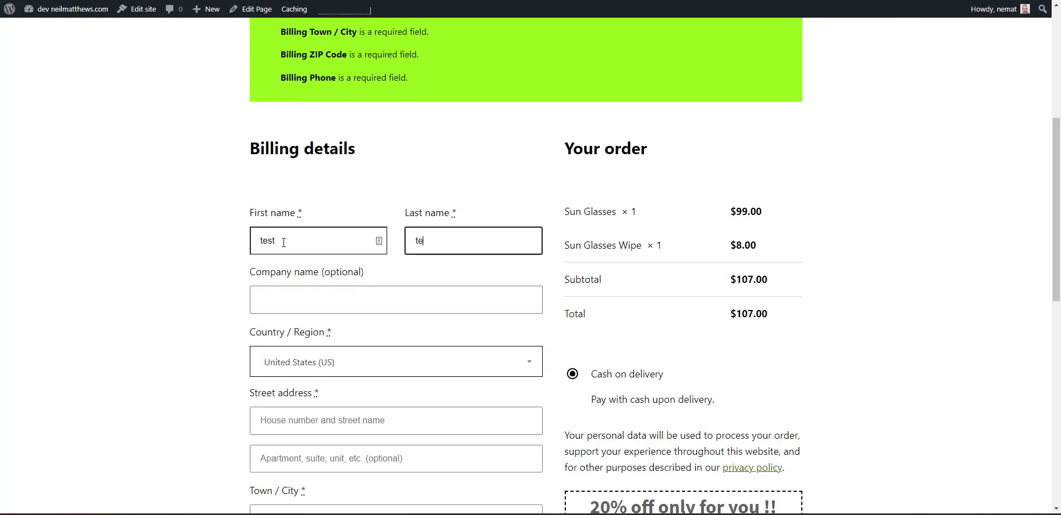
{"action": "type", "text": "st"}
{"action": "left_click", "coordinate": [264, 299]}
{"action": "type", "text": "test"}
{"action": "left_click", "coordinate": [314, 410]}
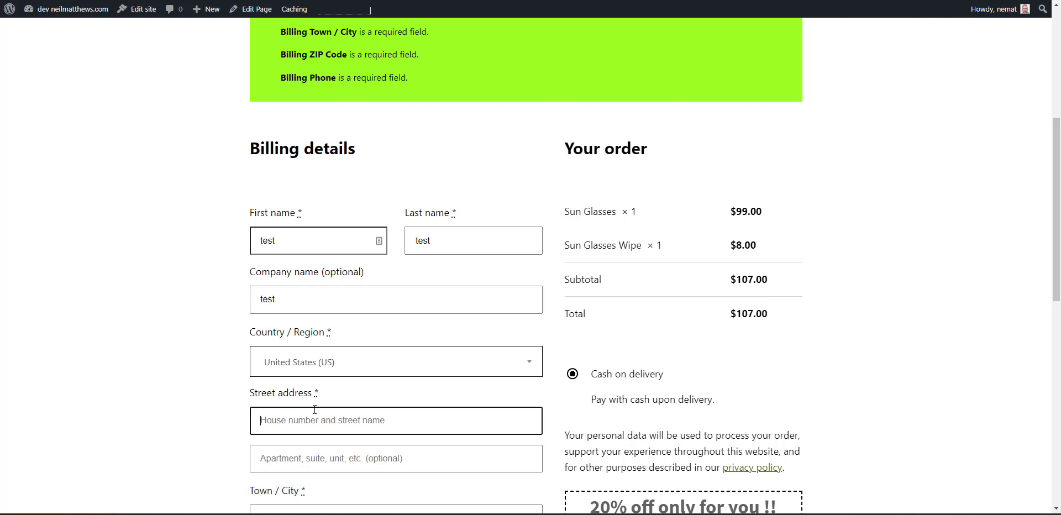
{"action": "type", "text": "test"}
{"action": "key", "text": "Tab"}
{"action": "type", "text": "test"}
{"action": "scroll", "coordinate": [332, 403], "scroll_direction": "down", "scroll_amount": 4}
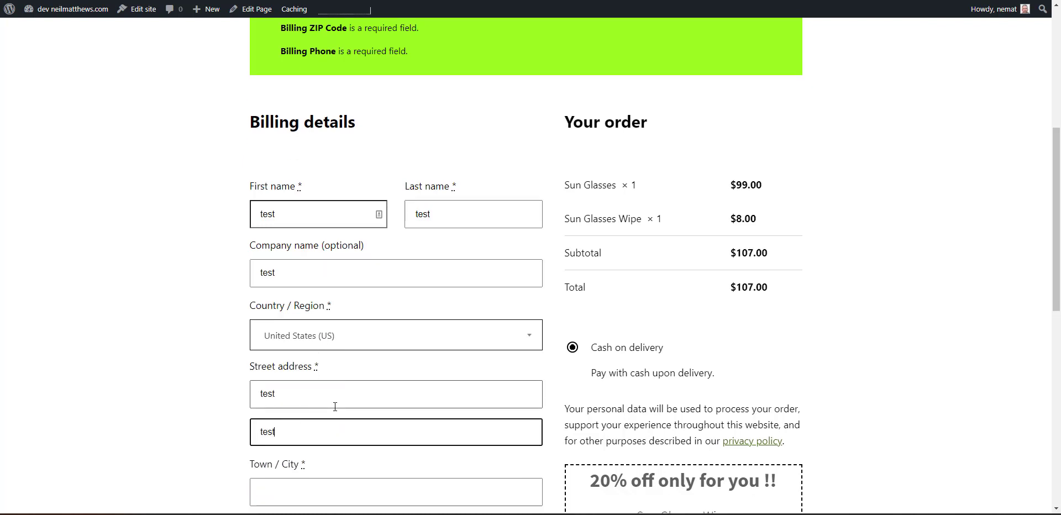
Enter the billing town, keep California as the state, and fill ZIP 90201.
{"action": "left_click", "coordinate": [284, 297]}
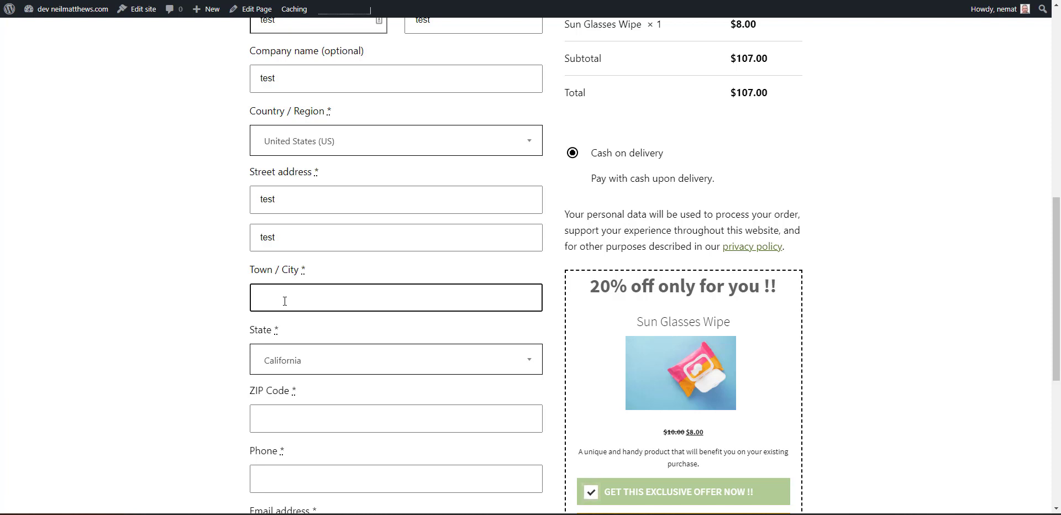
{"action": "type", "text": "los an"}
{"action": "key", "text": "BackSpace"}
{"action": "key", "text": "BackSpace"}
{"action": "key", "text": "BackSpace"}
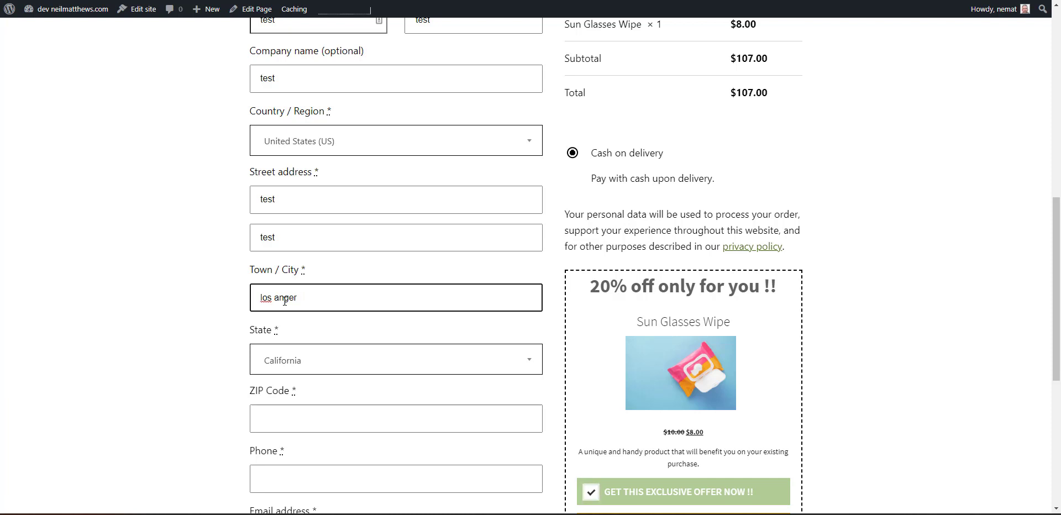
{"action": "key", "text": "BackSpace"}
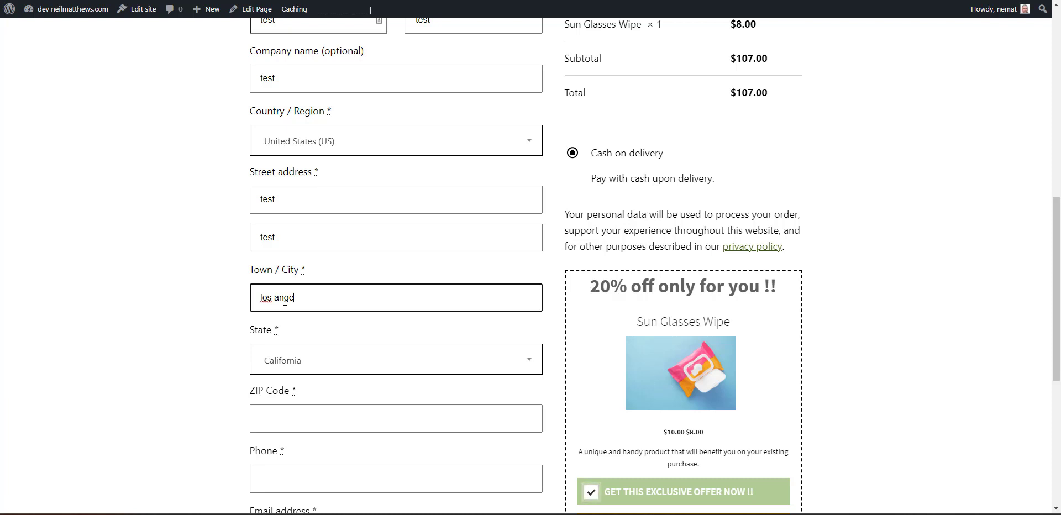
{"action": "left_click", "coordinate": [359, 346]}
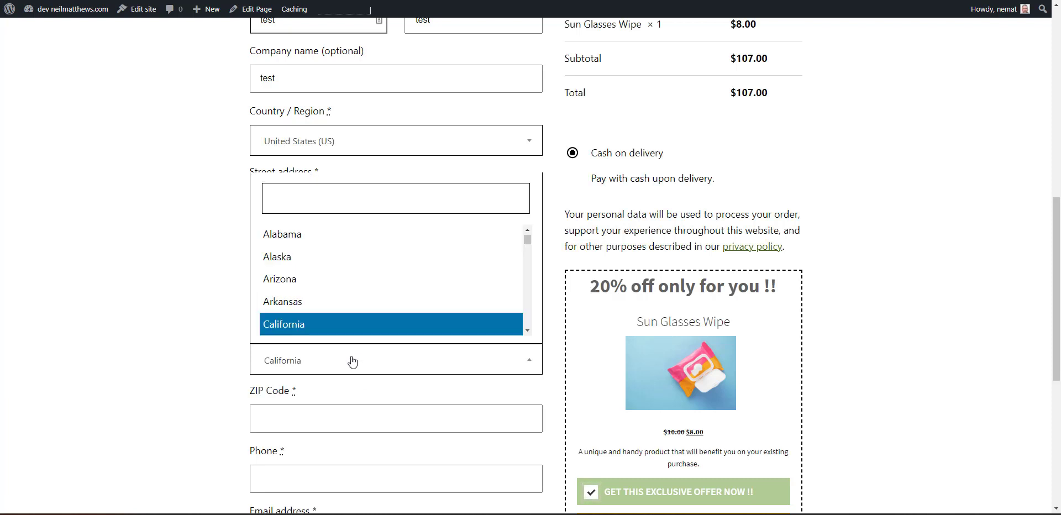
{"action": "left_click", "coordinate": [350, 360]}
{"action": "left_click", "coordinate": [288, 418]}
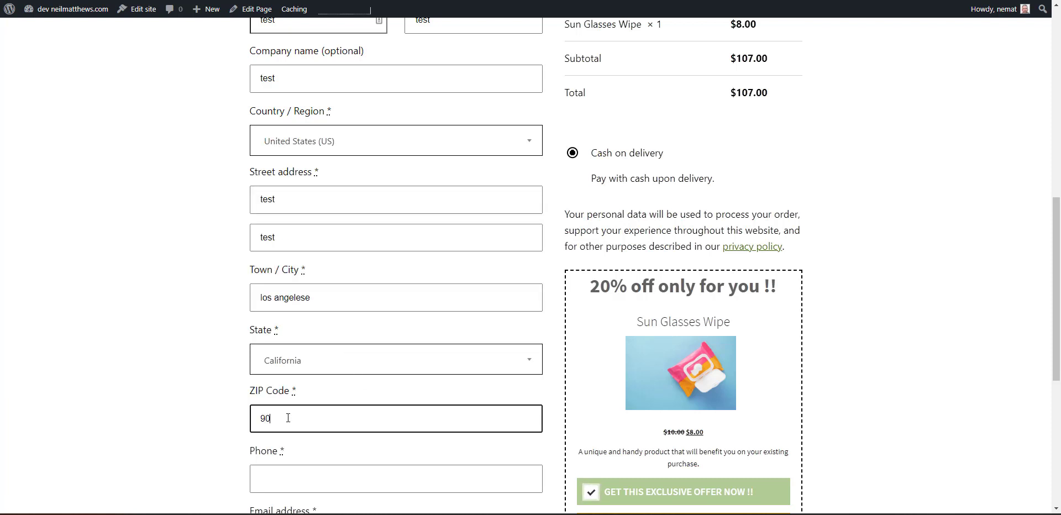
{"action": "type", "text": "90201"}
{"action": "scroll", "coordinate": [288, 419], "scroll_direction": "down", "scroll_amount": 2}
Retry the order with a non-numeric phone, then replace it with an all-zero phone number.
{"action": "left_click", "coordinate": [289, 365]}
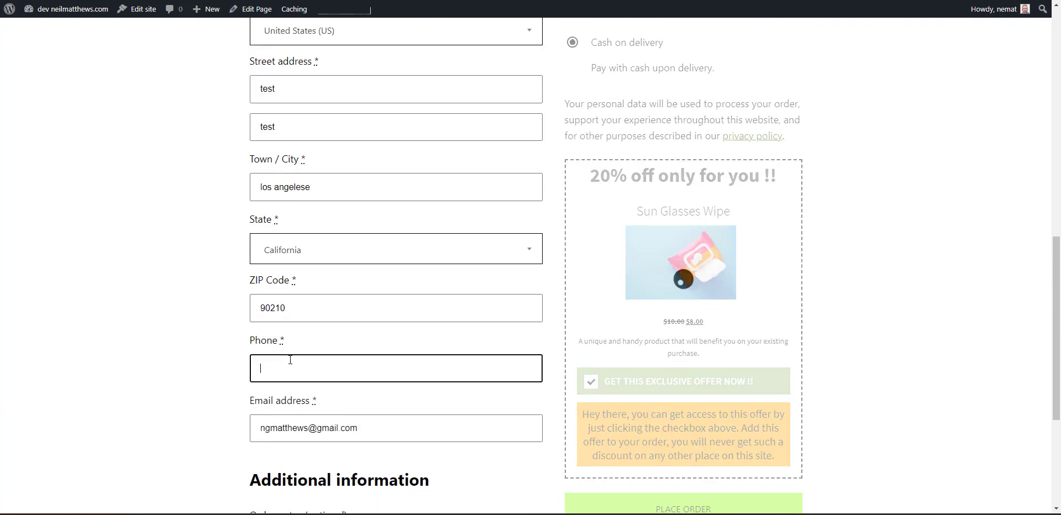
{"action": "type", "text": "asdfasdf"}
{"action": "scroll", "coordinate": [386, 357], "scroll_direction": "down", "scroll_amount": 4}
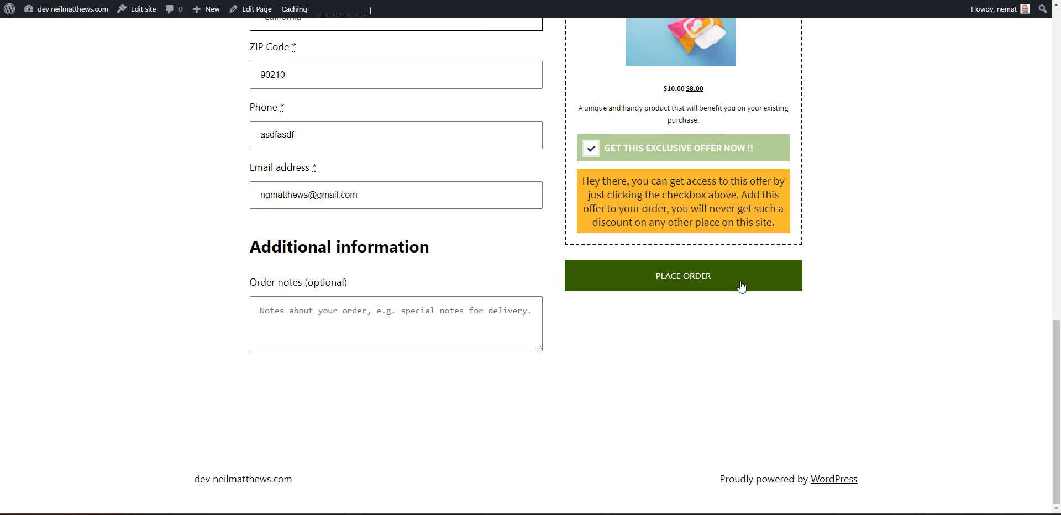
{"action": "left_click", "coordinate": [741, 281]}
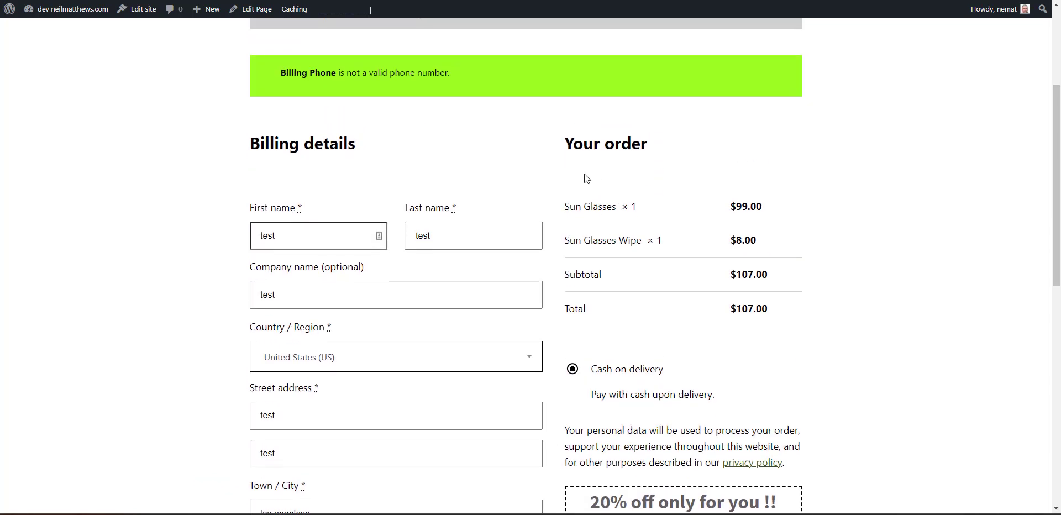
{"action": "scroll", "coordinate": [429, 339], "scroll_direction": "down", "scroll_amount": 6}
{"action": "scroll", "coordinate": [319, 277], "scroll_direction": "down", "scroll_amount": 2}
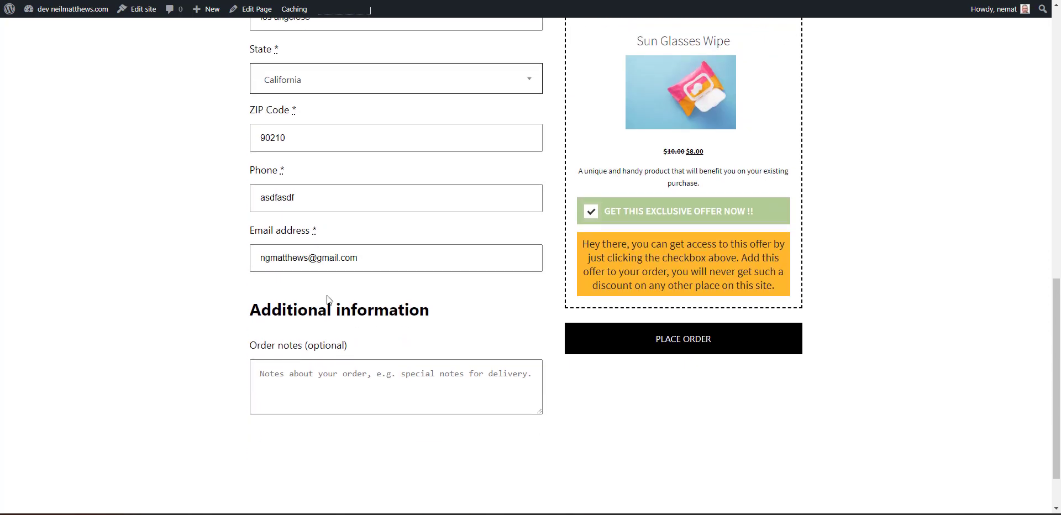
{"action": "scroll", "coordinate": [397, 296], "scroll_direction": "up", "scroll_amount": 2}
{"action": "scroll", "coordinate": [398, 296], "scroll_direction": "down", "scroll_amount": 2}
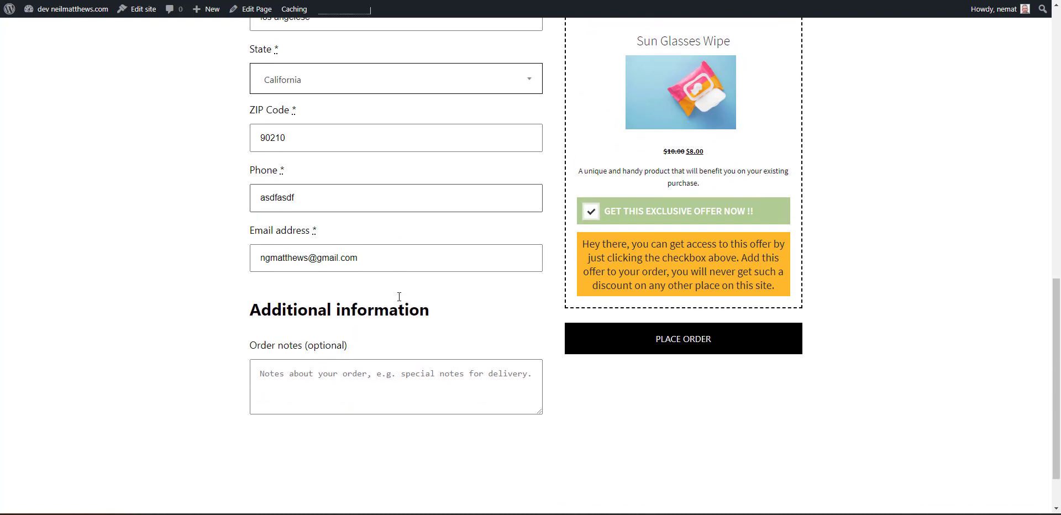
{"action": "scroll", "coordinate": [398, 300], "scroll_direction": "up", "scroll_amount": 2}
{"action": "left_click_drag", "start_coordinate": [310, 309], "coordinate": [208, 307]}
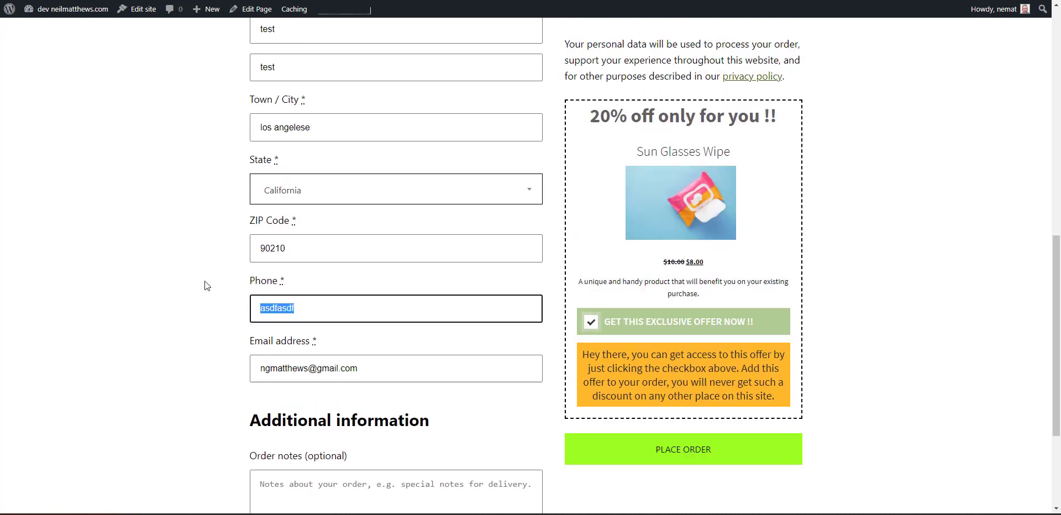
{"action": "type", "text": "00000000000"}
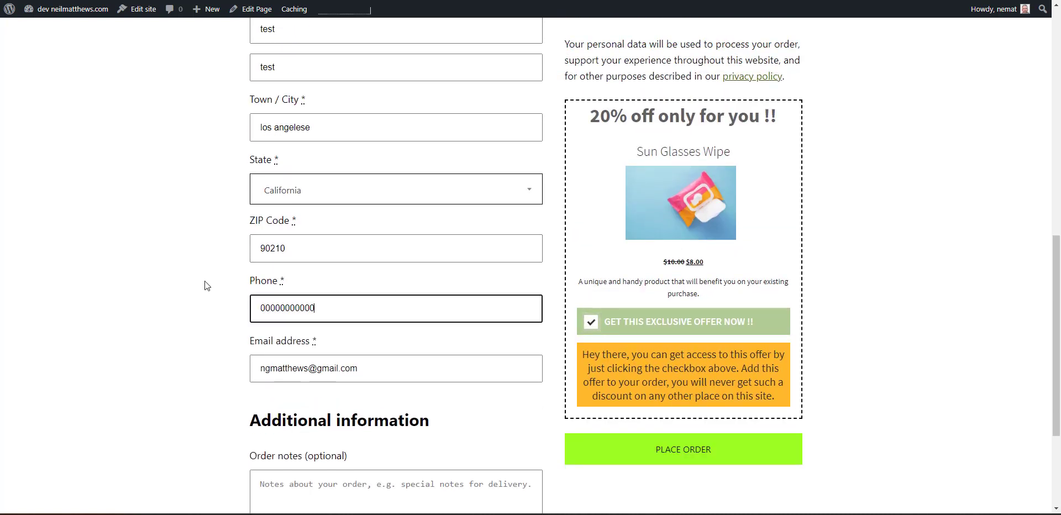
{"action": "type", "text": "0000"}
Place the $107.00 test order and switch back to the Sales Reports & Analytics tab.
{"action": "left_click", "coordinate": [688, 448]}
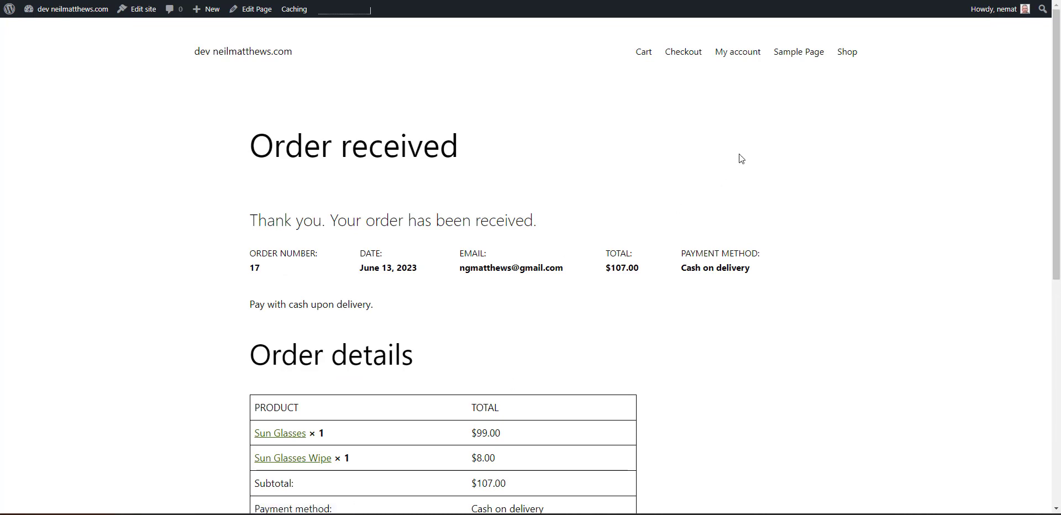
{"action": "scroll", "coordinate": [740, 157], "scroll_direction": "down", "scroll_amount": 2}
{"action": "scroll", "coordinate": [742, 156], "scroll_direction": "up", "scroll_amount": 2}
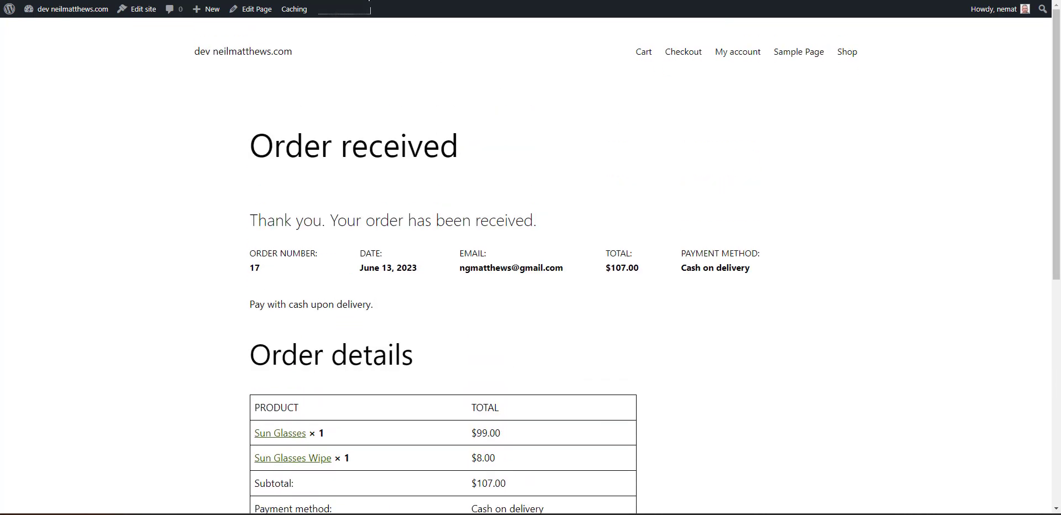
{"action": "key", "text": "ctrl+Tab"}
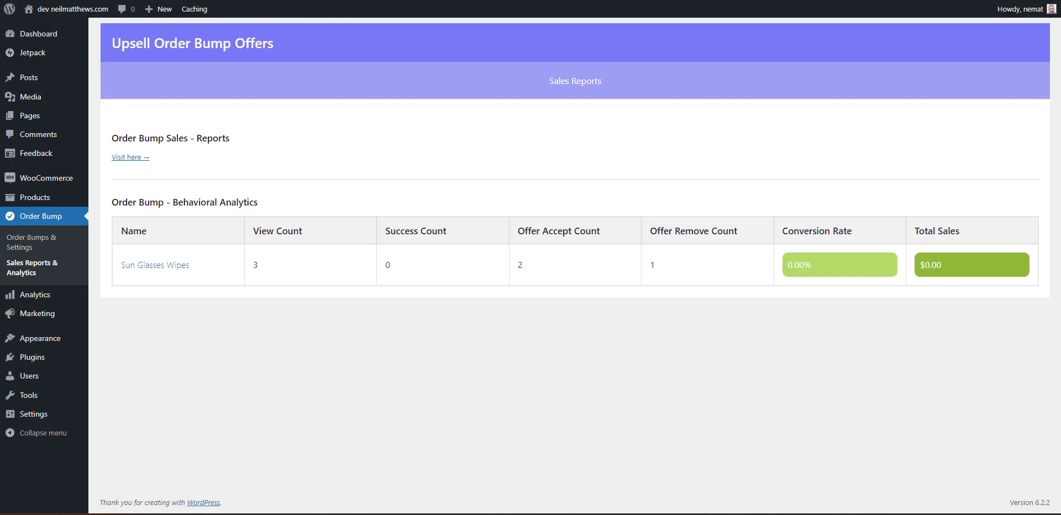
Reload the report to show Sun Glasses Wipes at 1 success, 33.33% conversion, $8.00 sales.
{"action": "key", "text": "F5"}
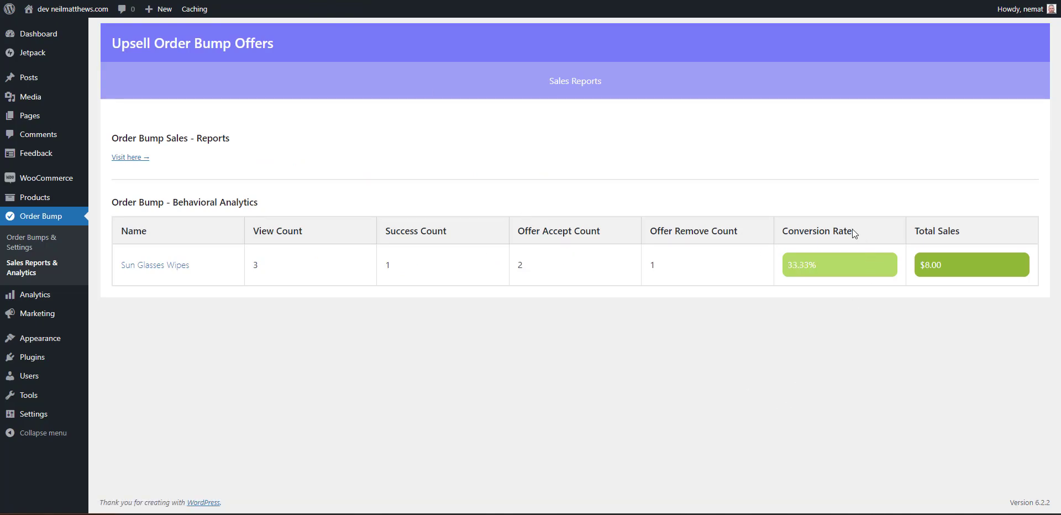